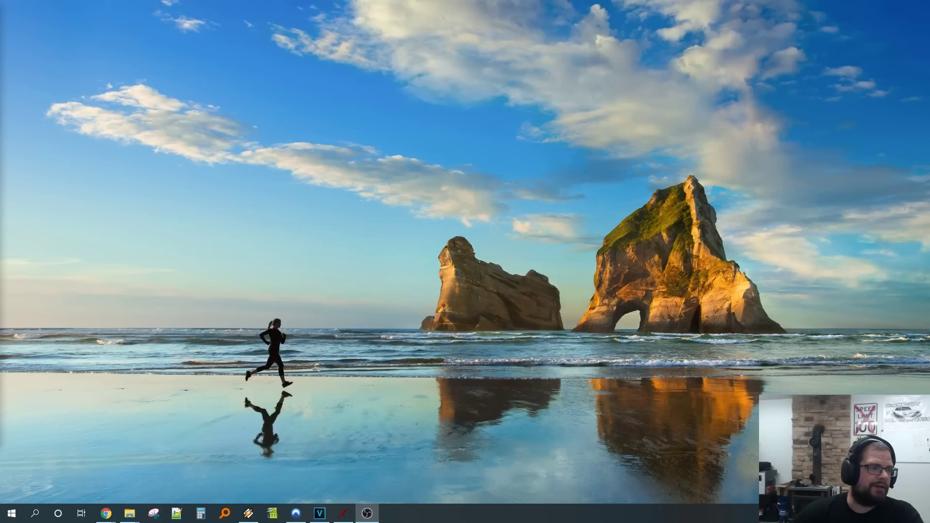
Step: Switch to Terminator X, open the outputs list, and check the output assignments in the ECU pin map
{"action": "left_click", "coordinate": [342, 513]}
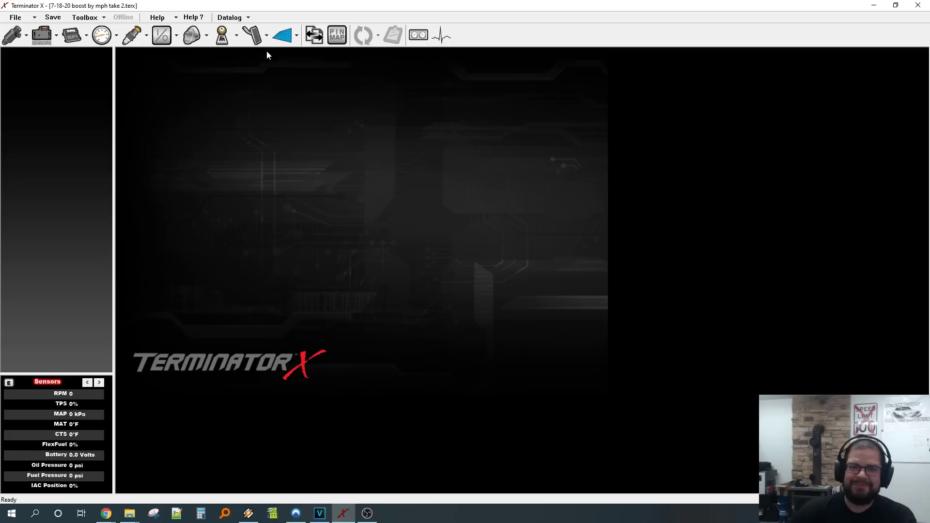
{"action": "left_click", "coordinate": [162, 35]}
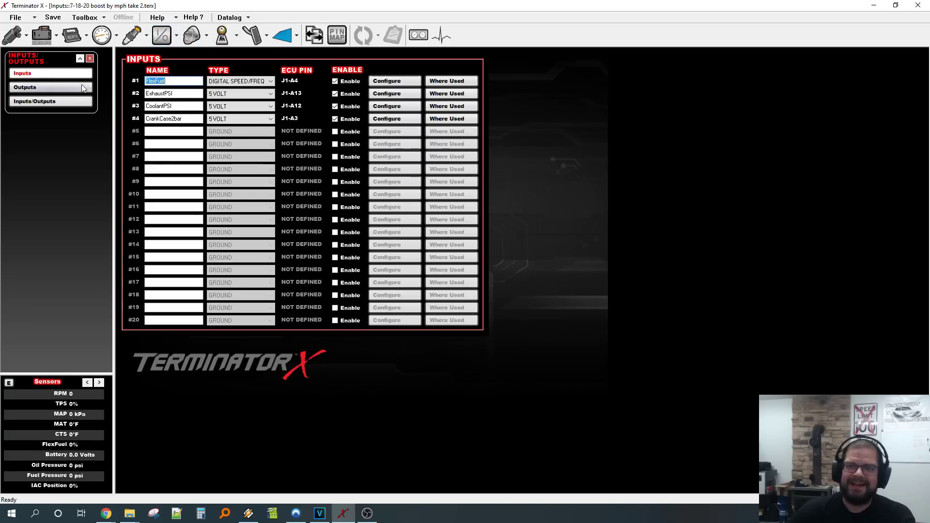
{"action": "left_click", "coordinate": [84, 88]}
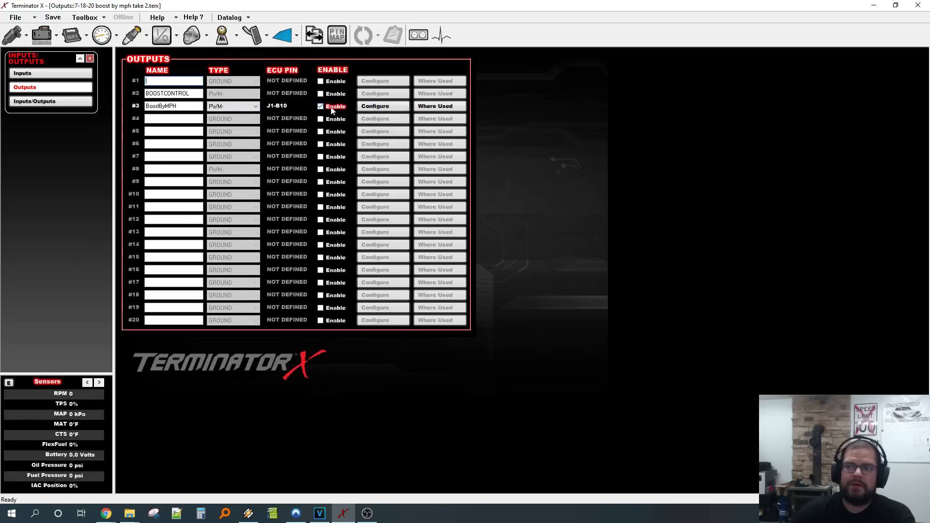
{"action": "left_click", "coordinate": [338, 36]}
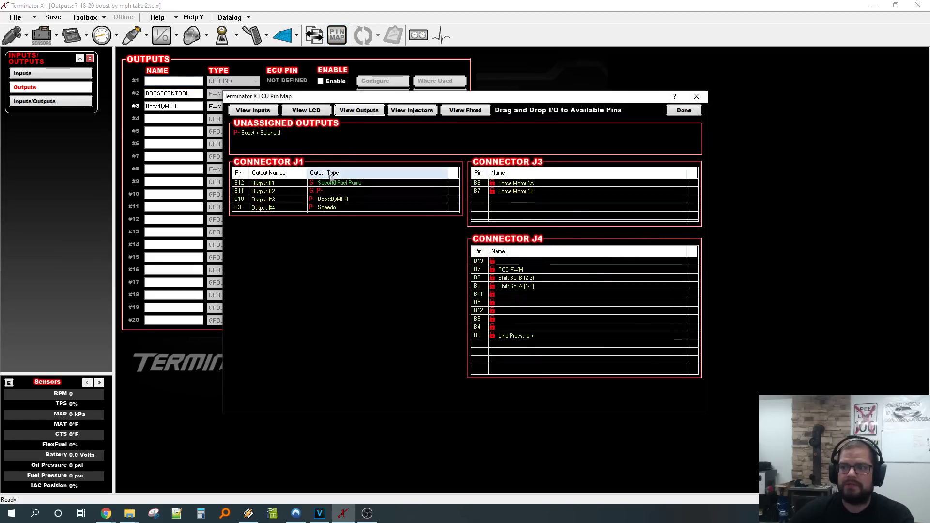
{"action": "left_click", "coordinate": [696, 96]}
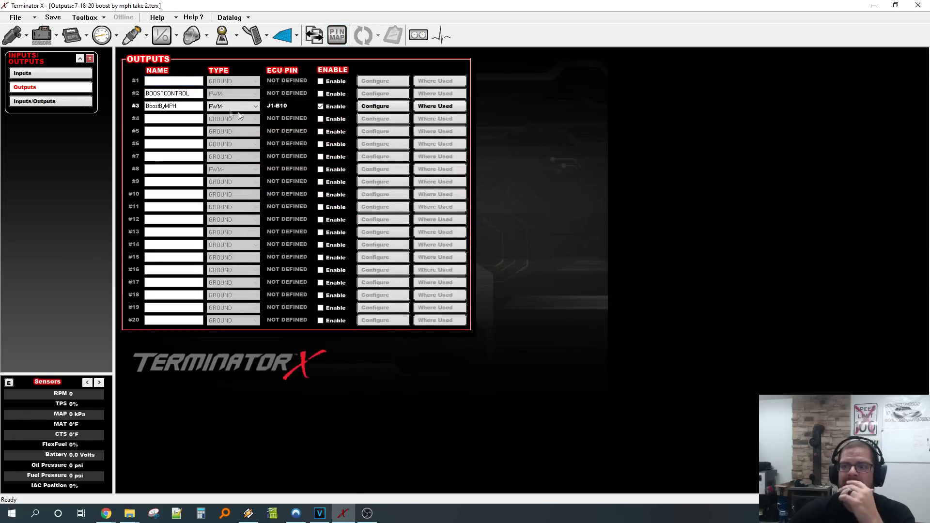
Step: Review the BoostByMPH output's input triggers and open its PWM setup
{"action": "left_click", "coordinate": [376, 106]}
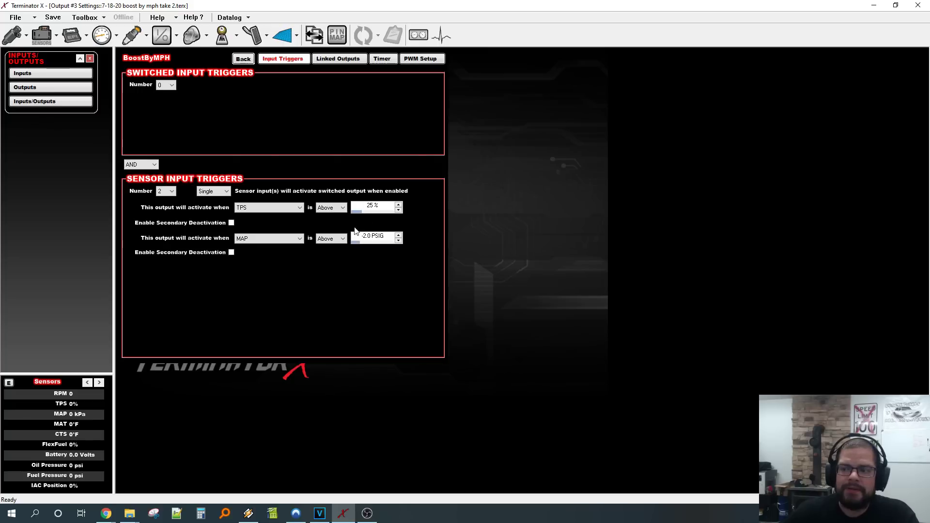
{"action": "left_click", "coordinate": [416, 60]}
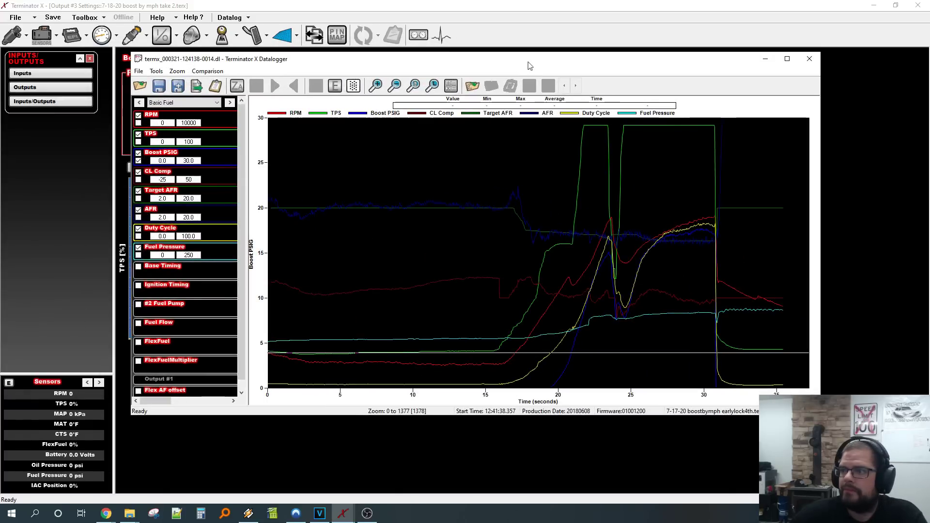
Step: Maximize the datalog, zoom in on the stretch from about 16 seconds through the full-throttle pull, and examine RPM and boost as throttle increases
{"action": "double_click", "coordinate": [528, 64]}
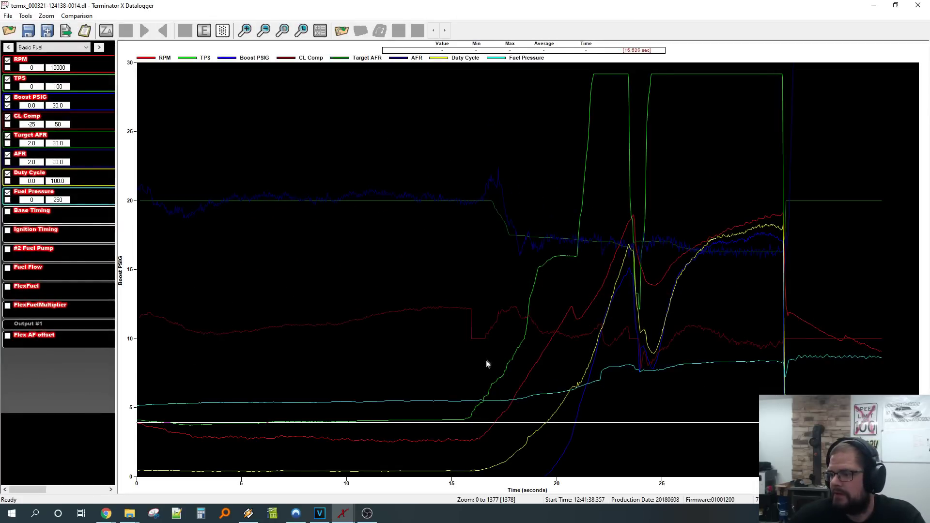
{"action": "left_click_drag", "start_coordinate": [477, 371], "coordinate": [800, 373]}
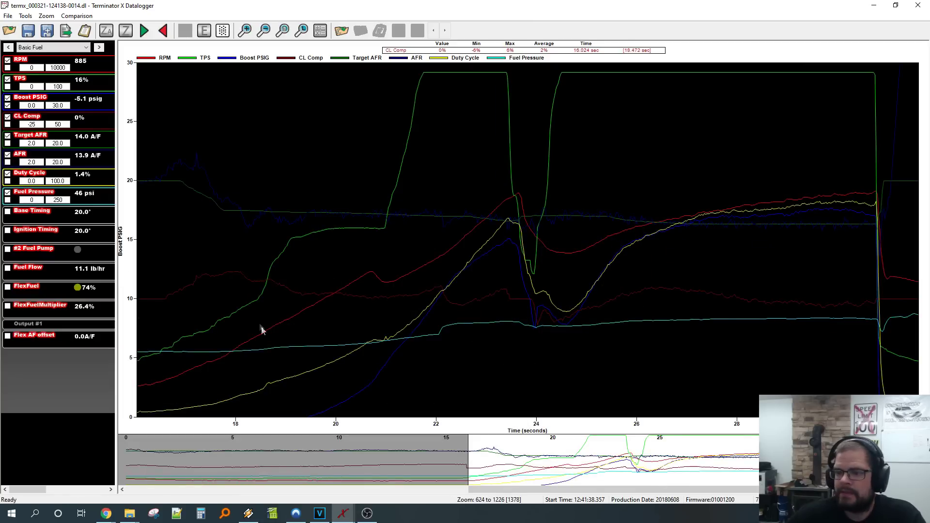
{"action": "left_click", "coordinate": [302, 295]}
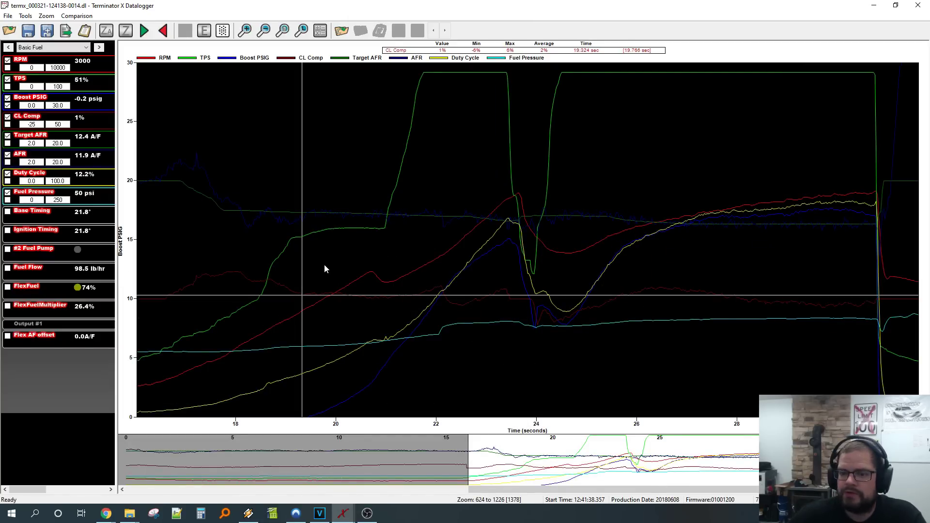
{"action": "left_click", "coordinate": [365, 261]}
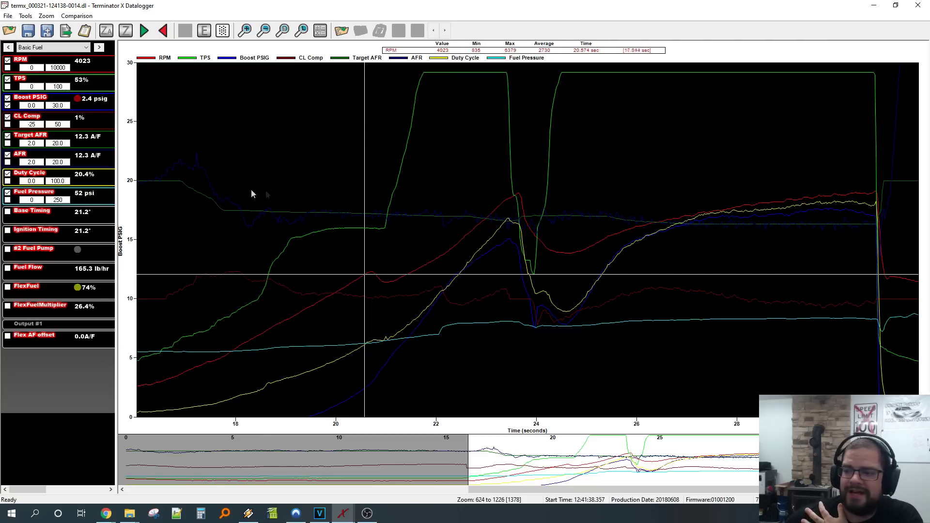
{"action": "left_click", "coordinate": [388, 266]}
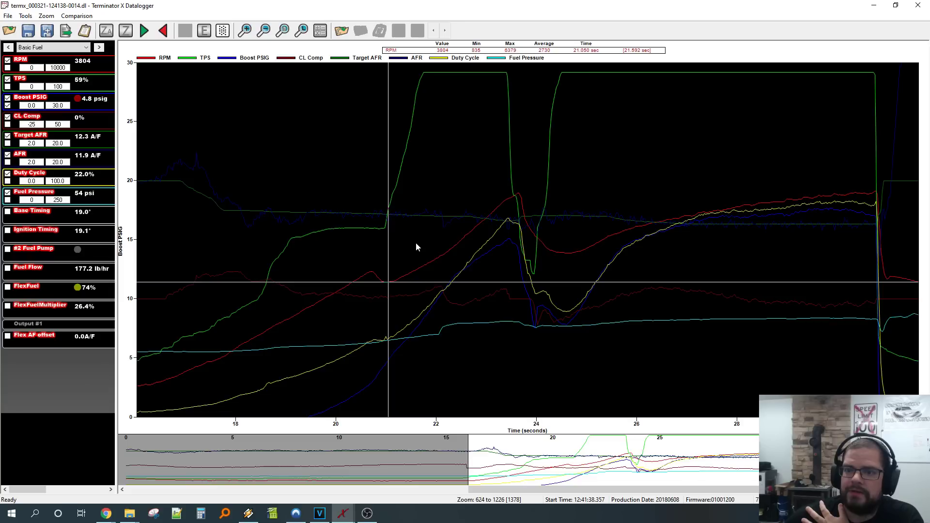
{"action": "left_click", "coordinate": [429, 240]}
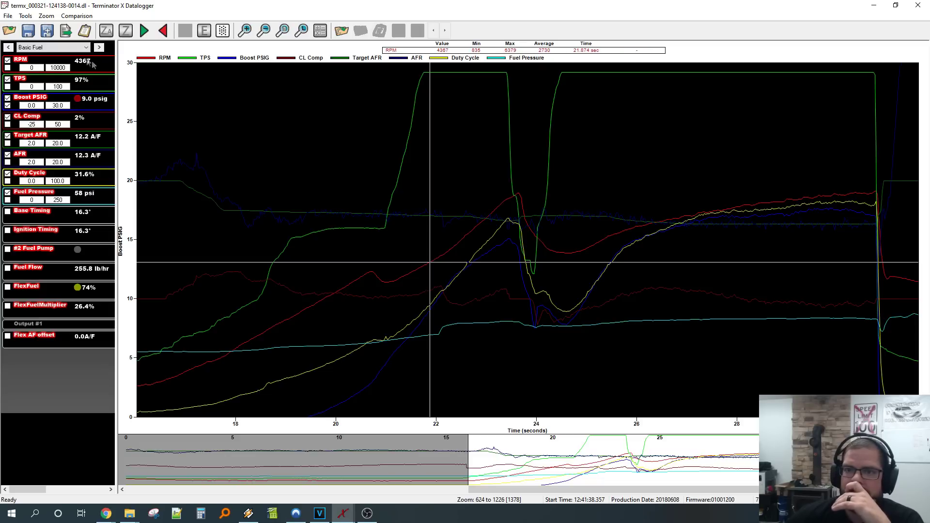
Step: Switch the datalog to the Transmission Tuning view and examine speed, RPM and boost at several points of the second-gear pull
{"action": "left_click", "coordinate": [60, 48]}
{"action": "left_click", "coordinate": [47, 88]}
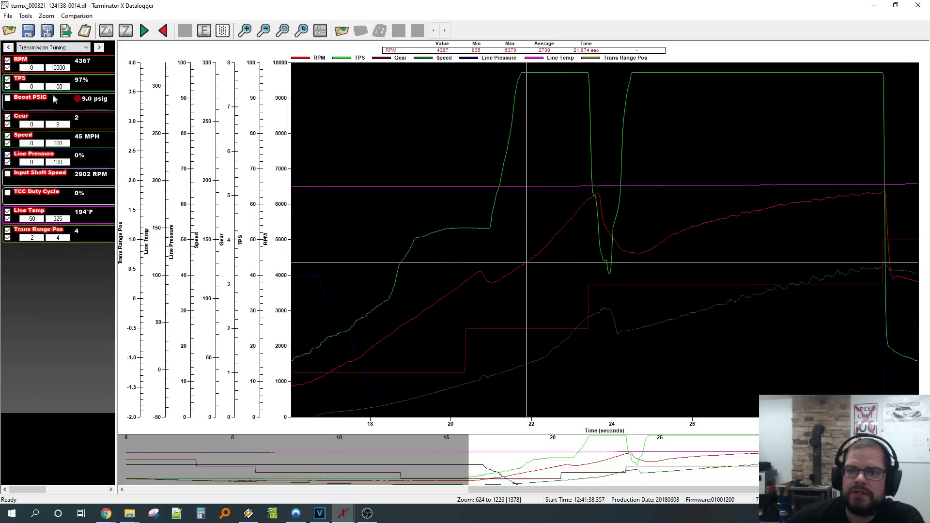
{"action": "key", "text": "Up"}
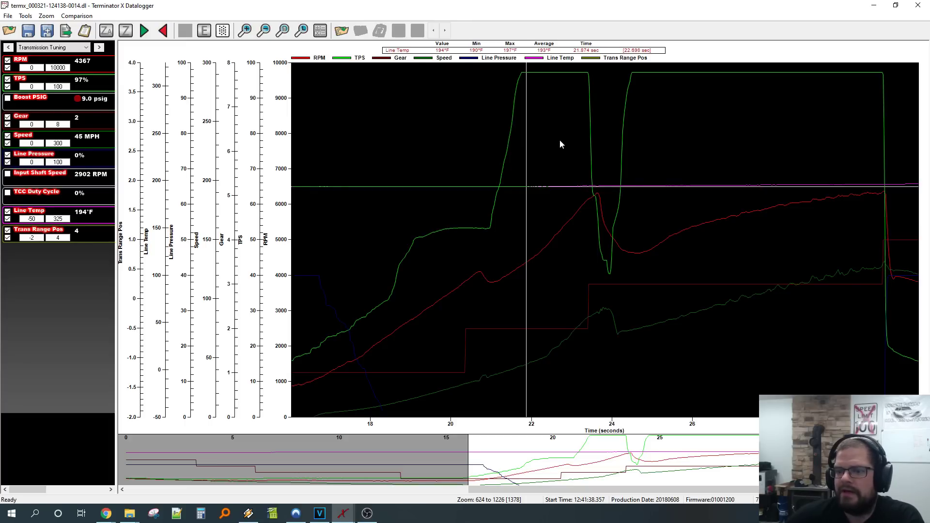
{"action": "left_click", "coordinate": [560, 140]}
{"action": "left_click", "coordinate": [570, 139]}
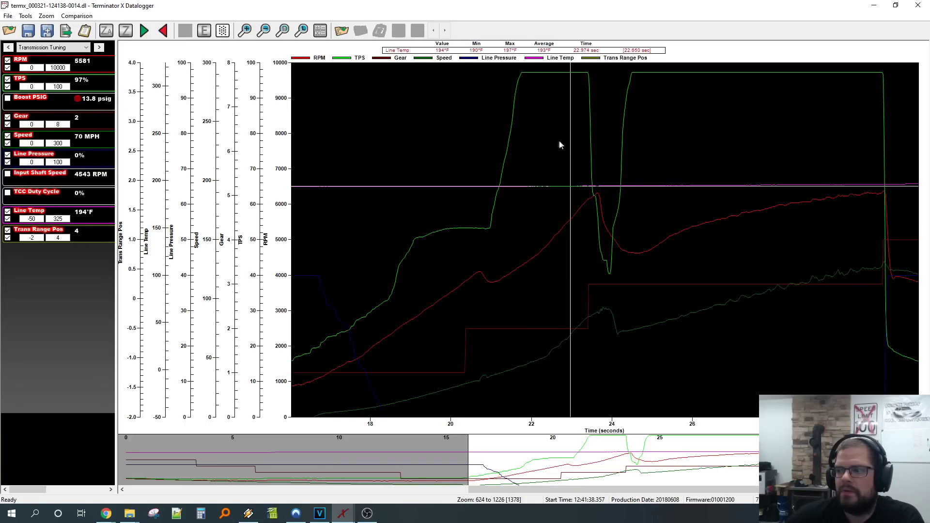
{"action": "left_click", "coordinate": [573, 141]}
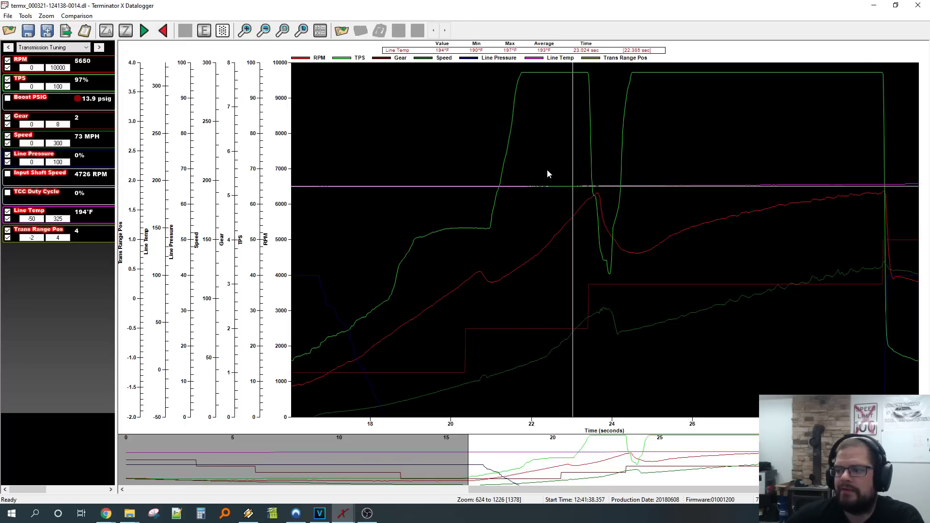
{"action": "left_click", "coordinate": [513, 168]}
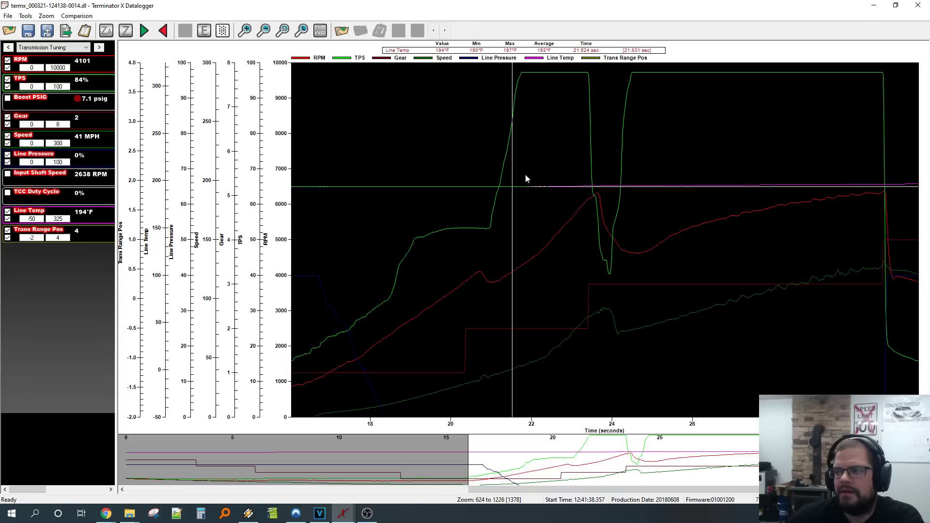
{"action": "left_click", "coordinate": [580, 169]}
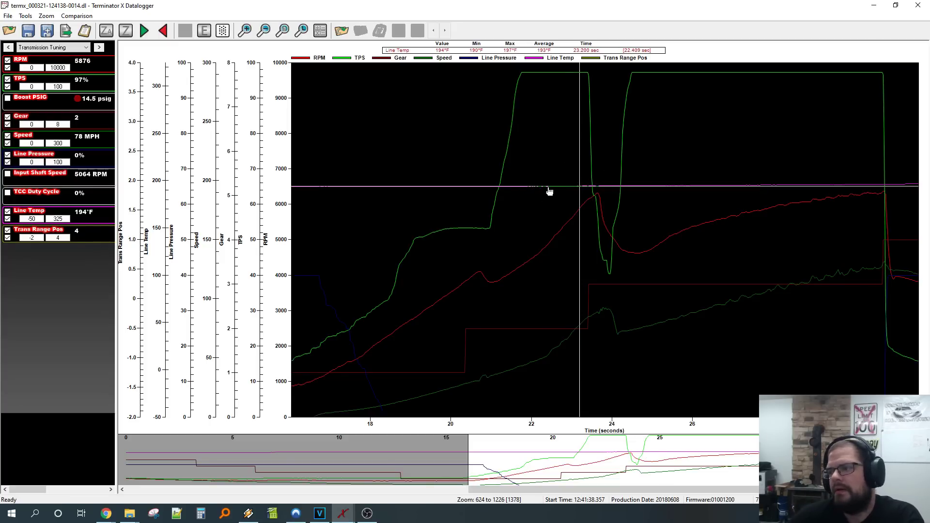
{"action": "left_click", "coordinate": [584, 181]}
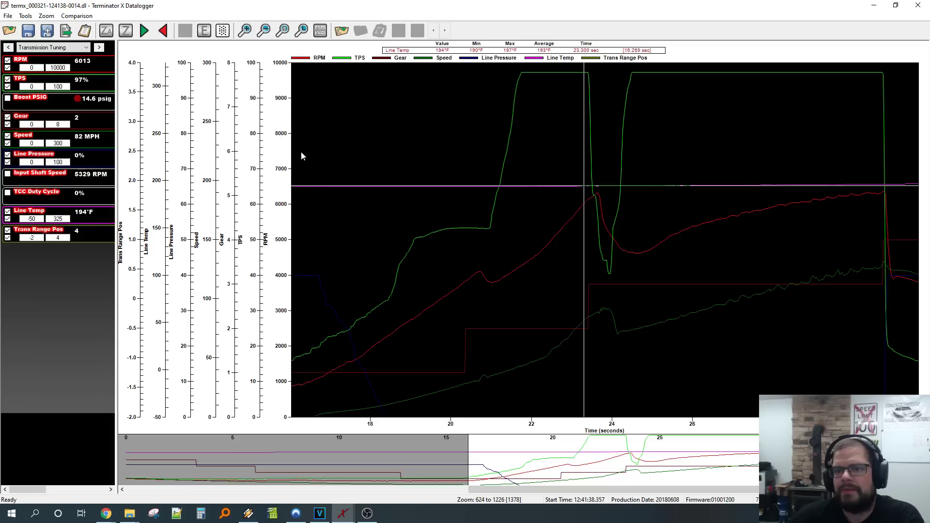
Step: Examine RPM, speed and throttle across the shift into third gear and the throttle dip near 24 seconds
{"action": "left_click", "coordinate": [597, 213]}
{"action": "left_click", "coordinate": [605, 226]}
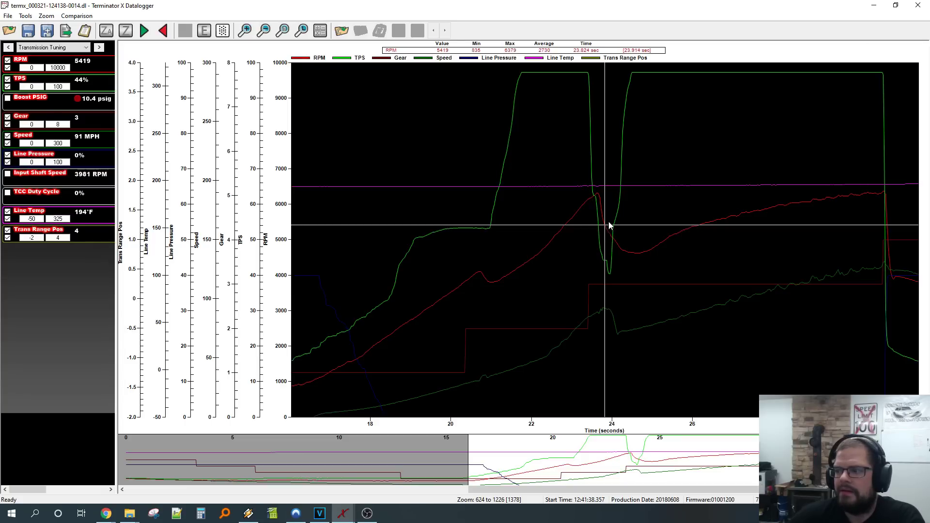
{"action": "left_click", "coordinate": [610, 234]}
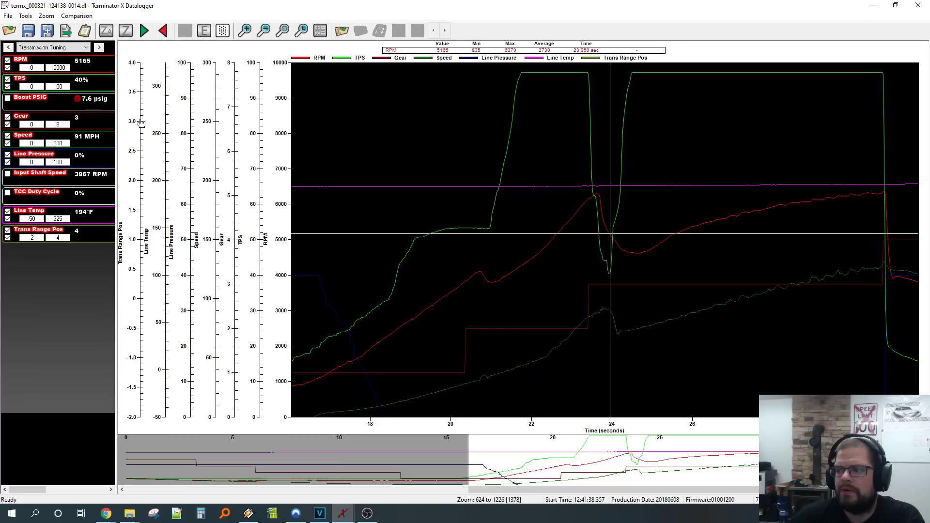
Step: Switch to the Boost view and add the BoostByMPH channel to its list in the free slot below BOOSTCONTROL
{"action": "left_click", "coordinate": [63, 50]}
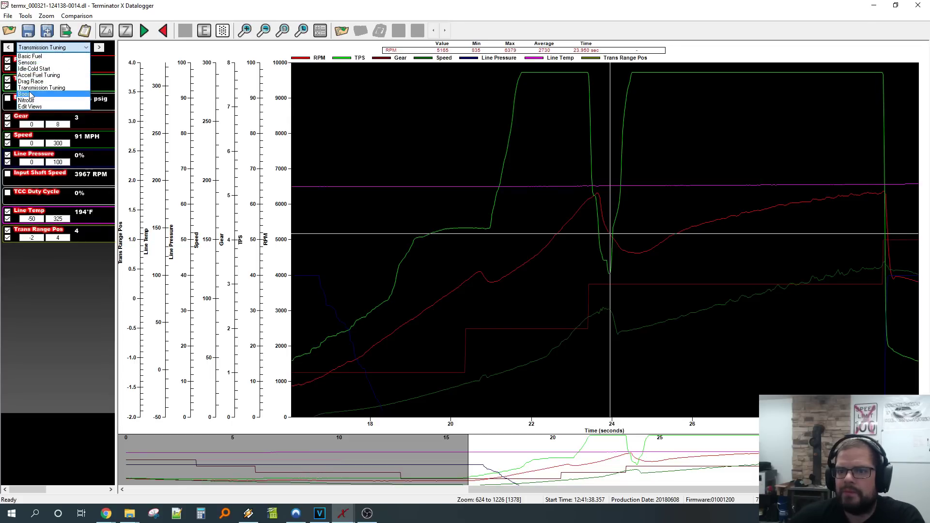
{"action": "left_click", "coordinate": [25, 93]}
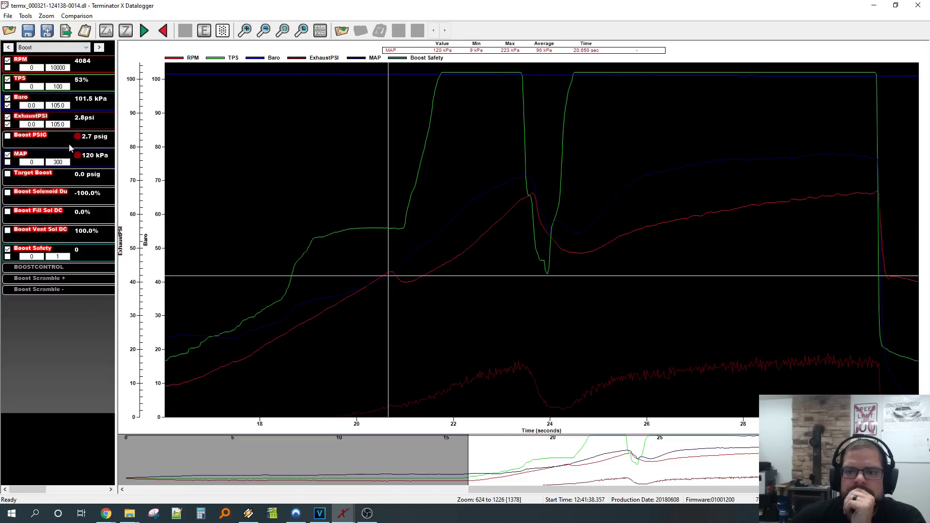
{"action": "left_click", "coordinate": [75, 48]}
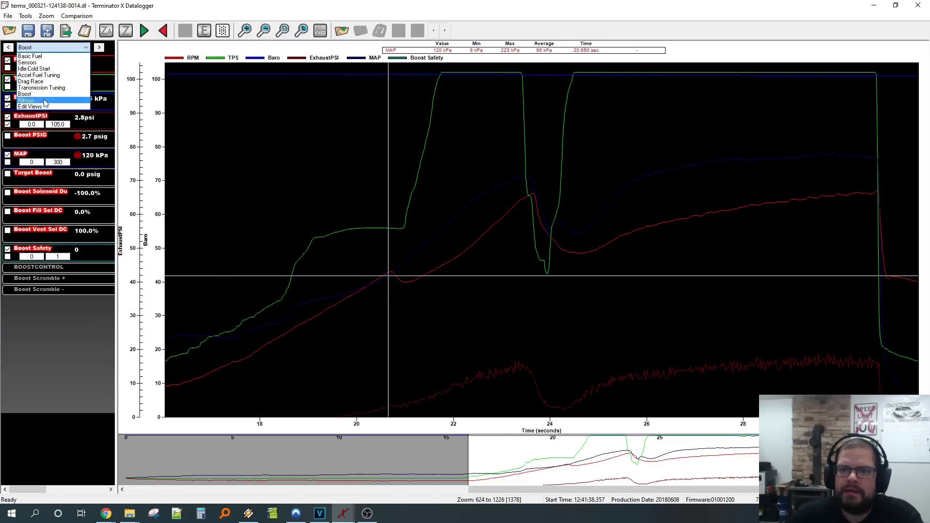
{"action": "left_click", "coordinate": [53, 110]}
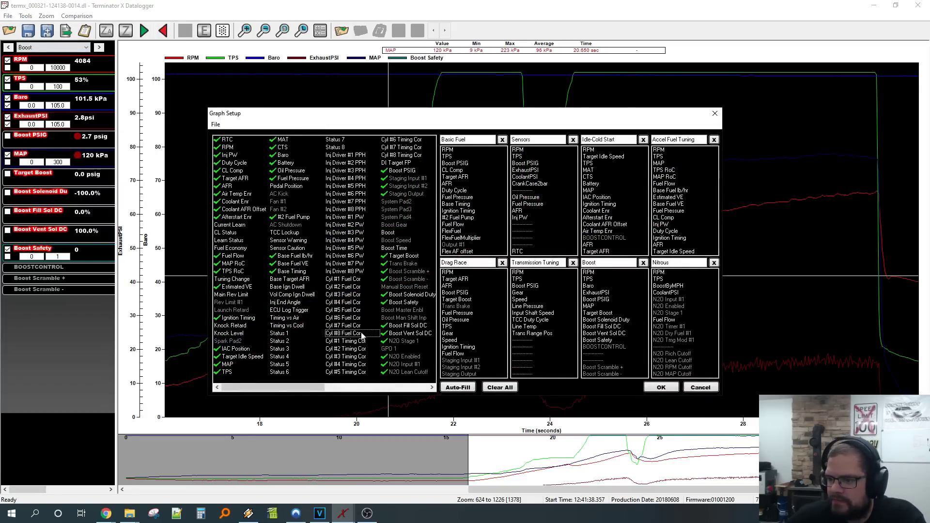
{"action": "scroll", "coordinate": [361, 334], "scroll_direction": "right", "scroll_amount": 3}
{"action": "scroll", "coordinate": [361, 333], "scroll_direction": "right", "scroll_amount": 1}
{"action": "left_click_drag", "start_coordinate": [395, 311], "coordinate": [599, 357]}
{"action": "left_click", "coordinate": [661, 388]}
Step: Examine the BoostByMPH duty cycle, boost and exhaust pressure at the RPM peak just before 21 seconds
{"action": "left_click", "coordinate": [490, 279]}
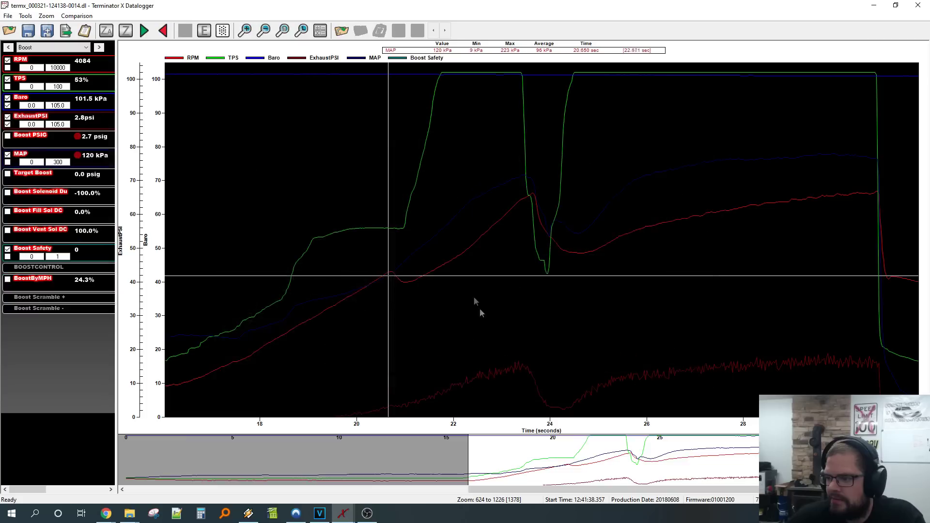
{"action": "left_click", "coordinate": [385, 305]}
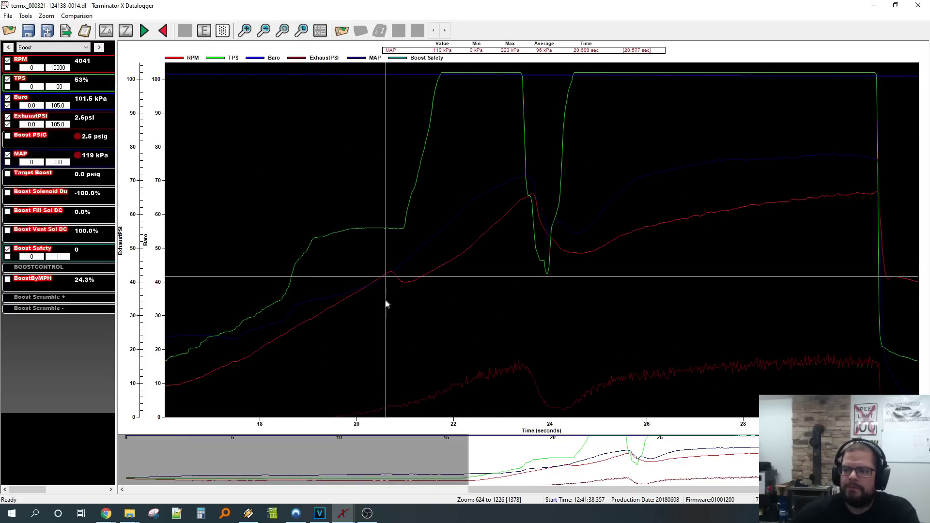
{"action": "left_click", "coordinate": [390, 301]}
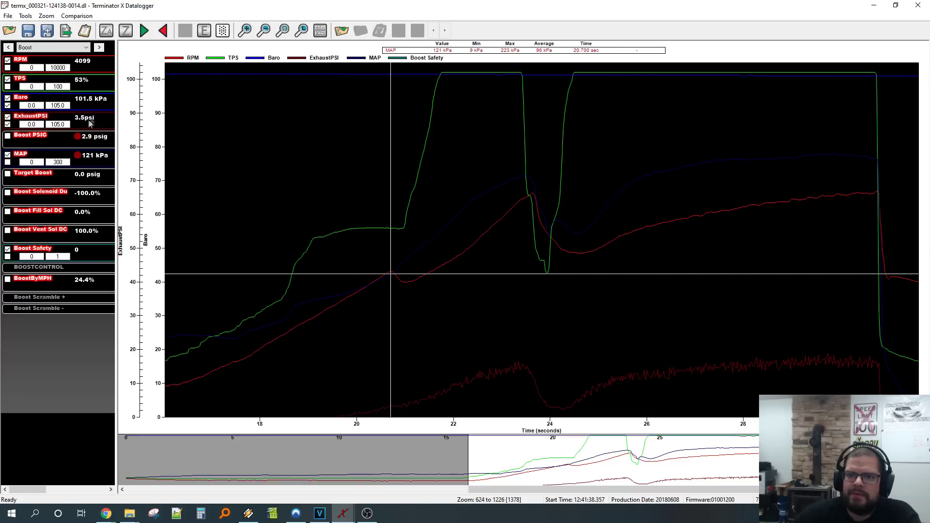
Step: Switch to the Basic Fuel view and examine boost, RPM and throttle from just before 21 seconds to about 21.4 seconds
{"action": "left_click", "coordinate": [83, 47]}
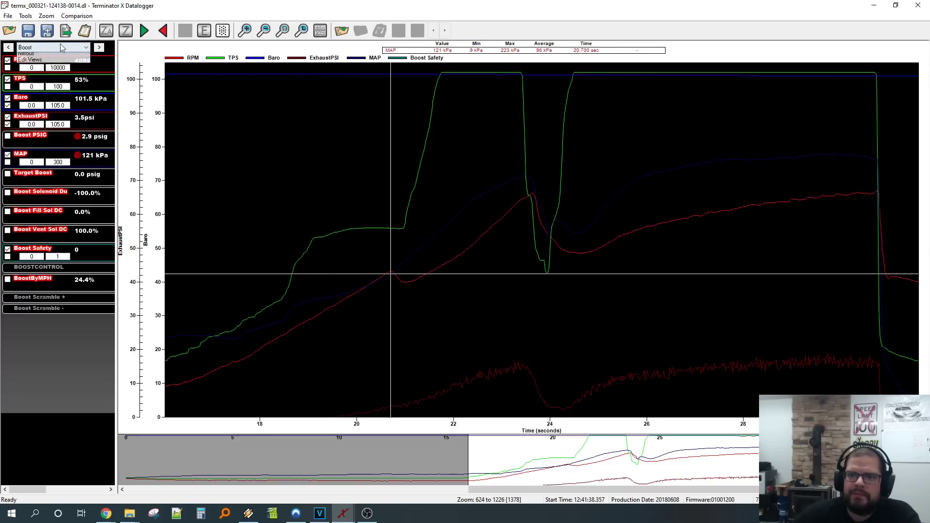
{"action": "left_click", "coordinate": [48, 63]}
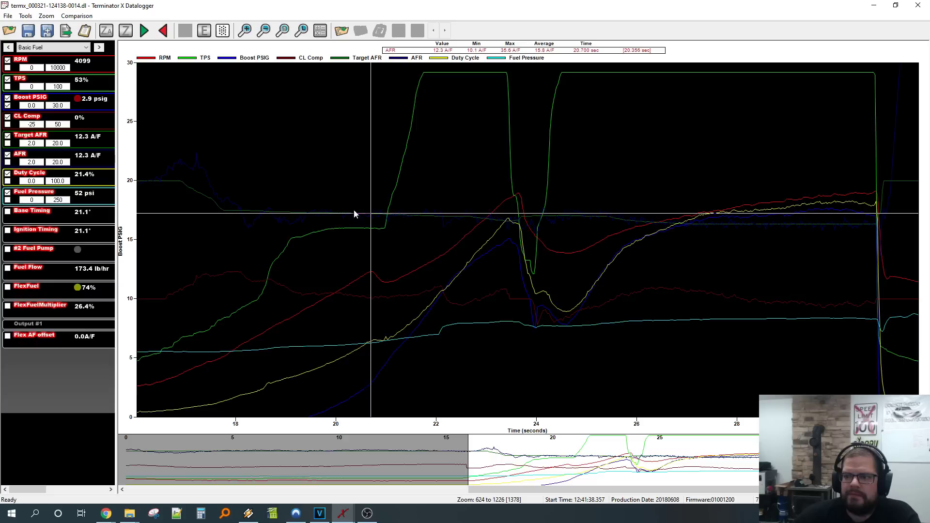
{"action": "left_click", "coordinate": [377, 200]}
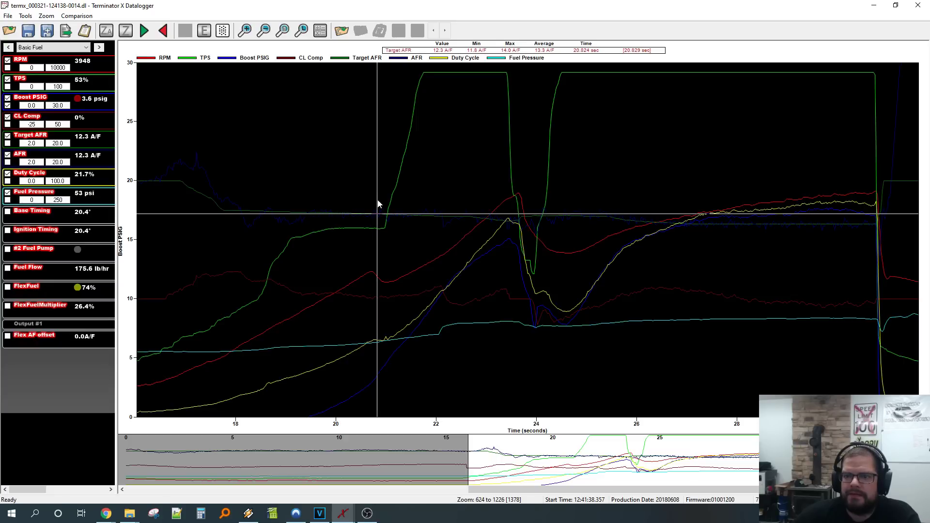
{"action": "left_click", "coordinate": [407, 207]}
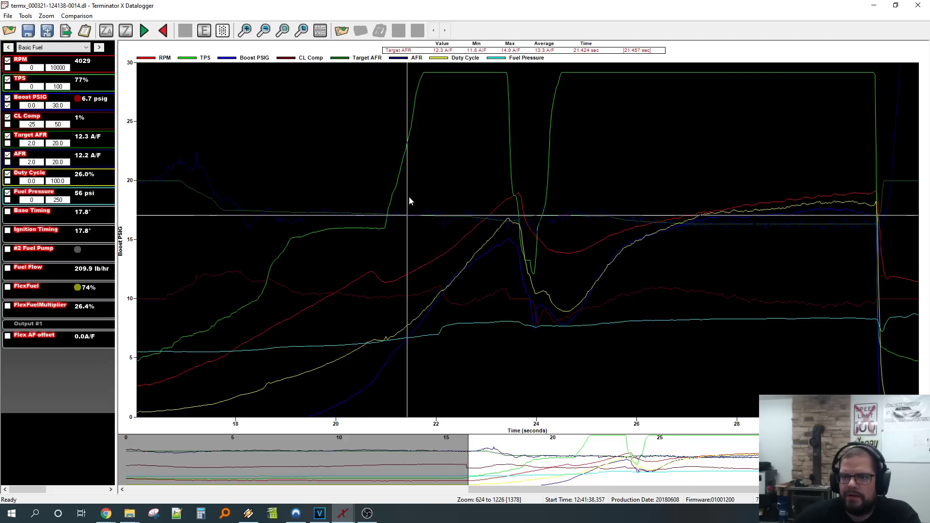
Step: Return to the Boost view to examine the BoostByMPH duty cycle at the current cursor position
{"action": "left_click", "coordinate": [78, 48]}
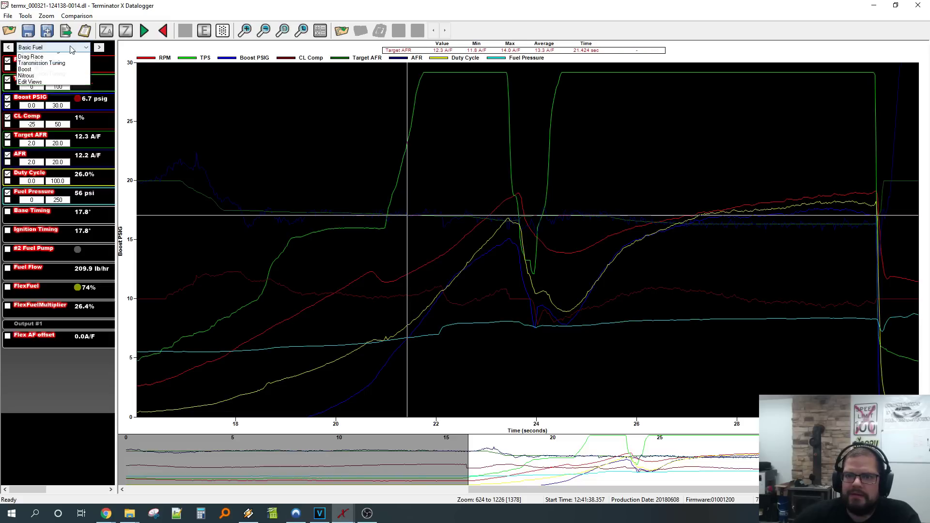
{"action": "left_click", "coordinate": [27, 94]}
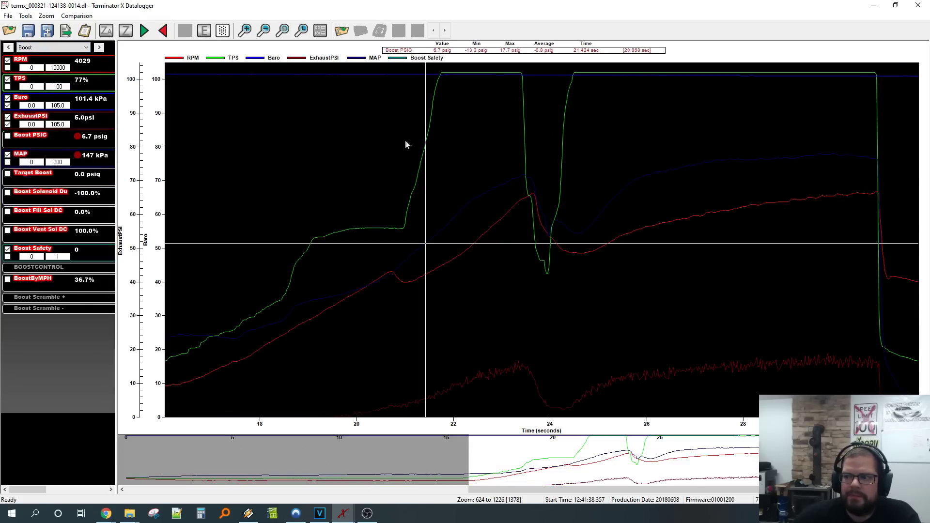
Step: Examine the BoostByMPH duty cycle and boost while the throttle rises between about 21.3 and 21.8 seconds
{"action": "left_click", "coordinate": [444, 124]}
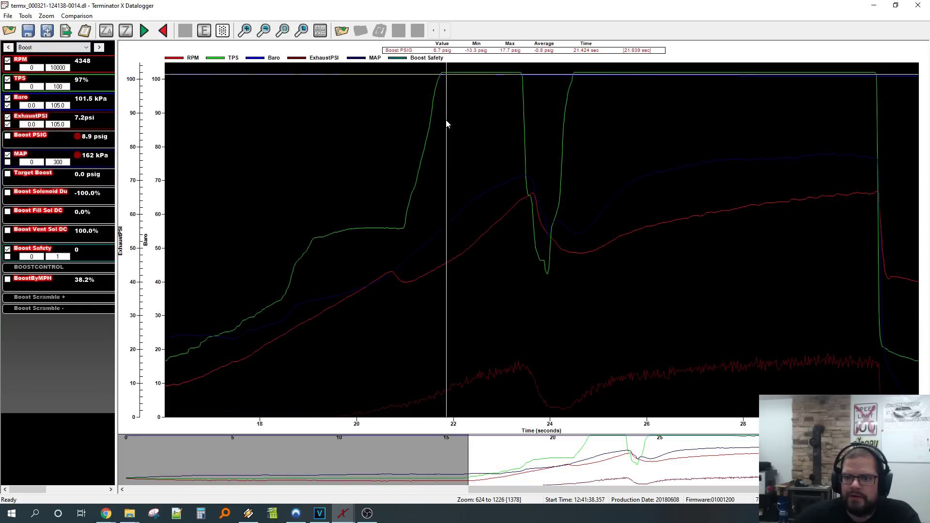
{"action": "left_click", "coordinate": [420, 154]}
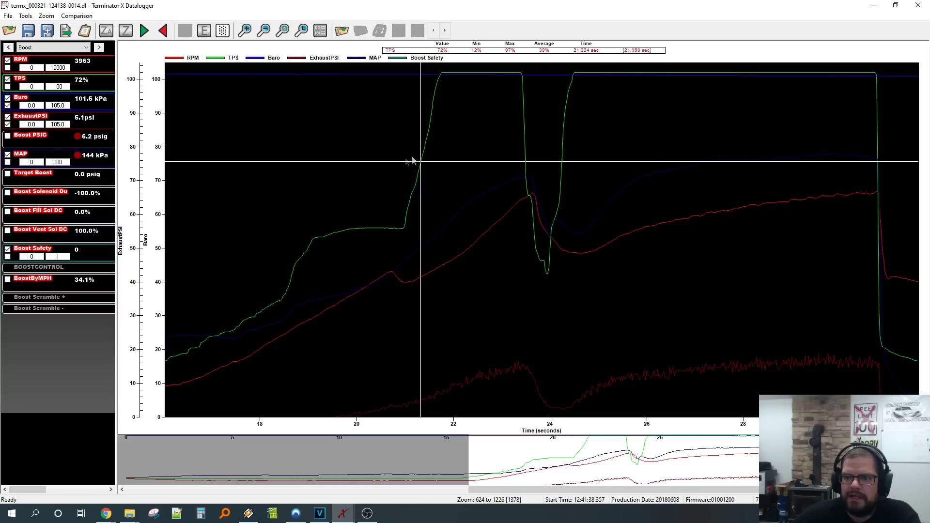
Step: Switch to the Basic Fuel view and examine boost, RPM and throttle from about 21.3 to 24.6 seconds, through the throttle lift
{"action": "left_click", "coordinate": [83, 48]}
{"action": "left_click", "coordinate": [30, 55]}
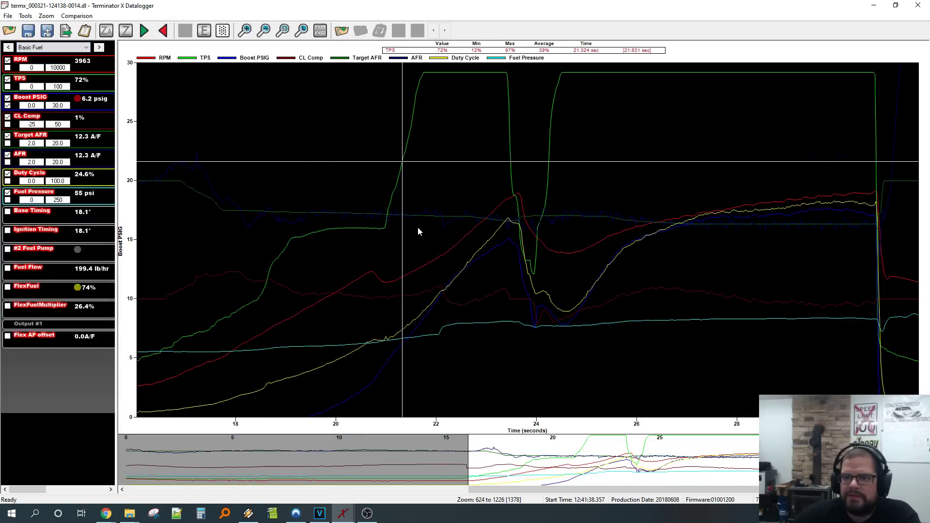
{"action": "left_click_drag", "start_coordinate": [424, 224], "coordinate": [470, 207]}
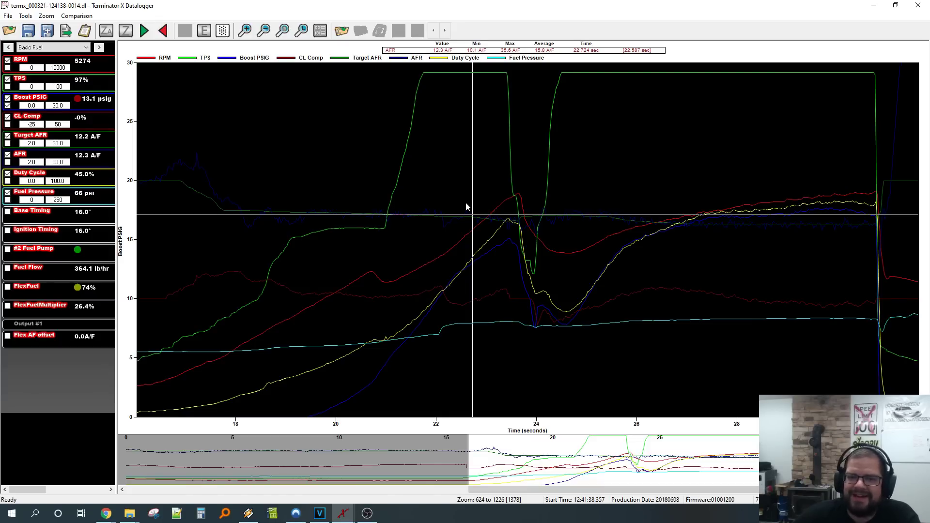
{"action": "left_click", "coordinate": [505, 196]}
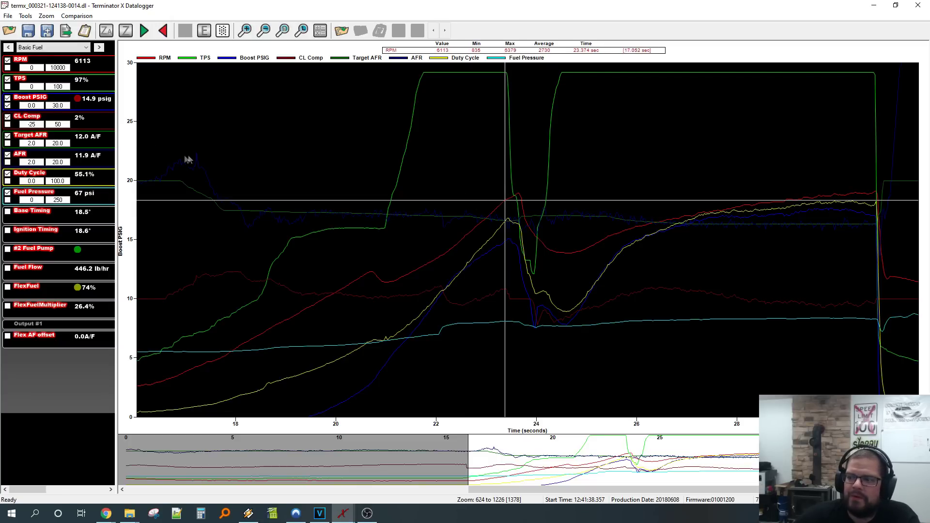
{"action": "left_click_drag", "start_coordinate": [526, 182], "coordinate": [567, 189]}
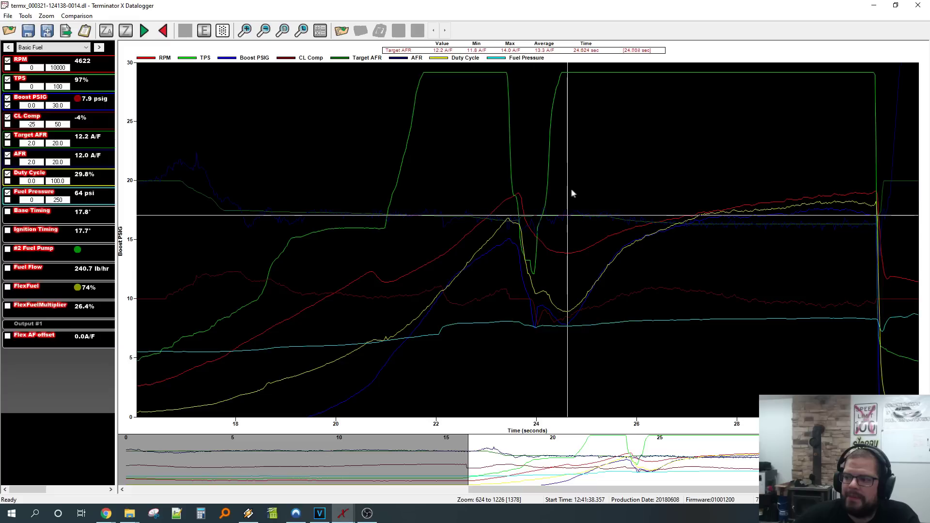
Step: Switch to the Transmission Tuning view and examine gear, speed and boost between about 24 and 25.7 seconds, after the throttle lift
{"action": "left_click", "coordinate": [80, 47]}
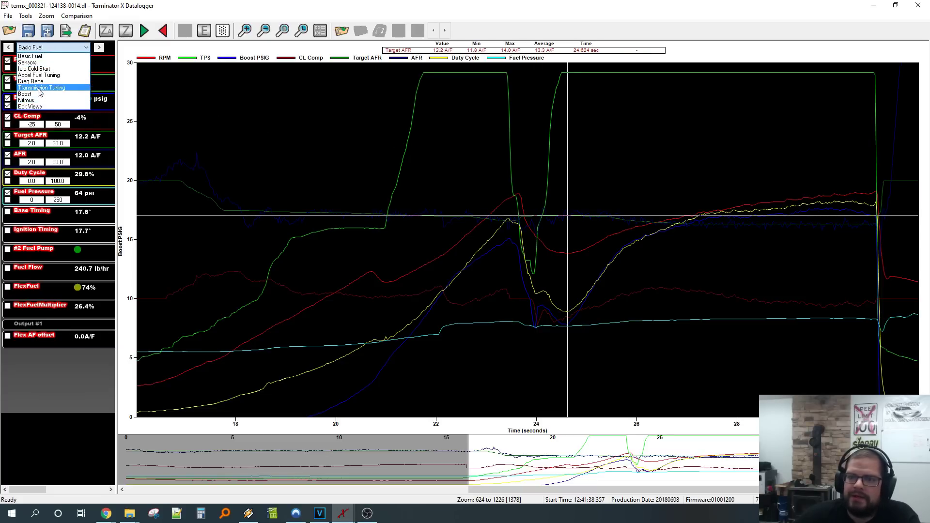
{"action": "left_click", "coordinate": [39, 92]}
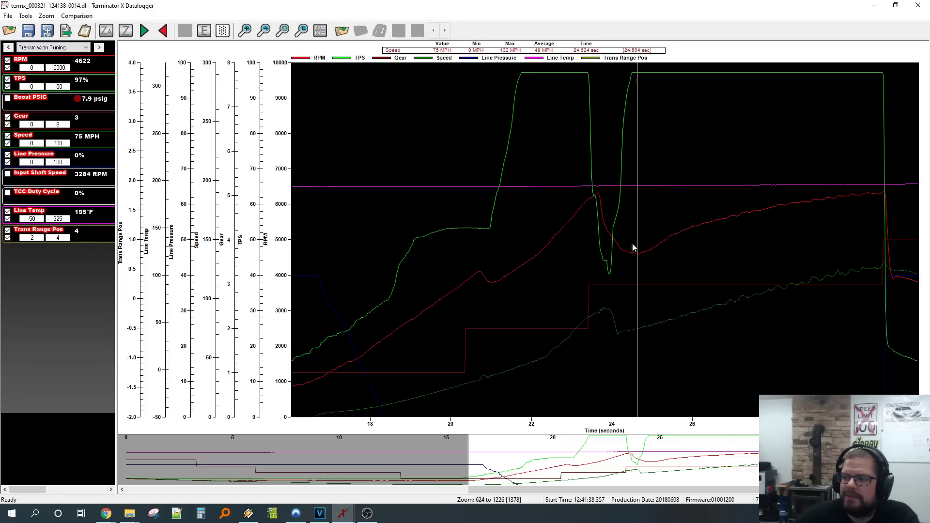
{"action": "left_click", "coordinate": [649, 256]}
{"action": "left_click", "coordinate": [680, 262]}
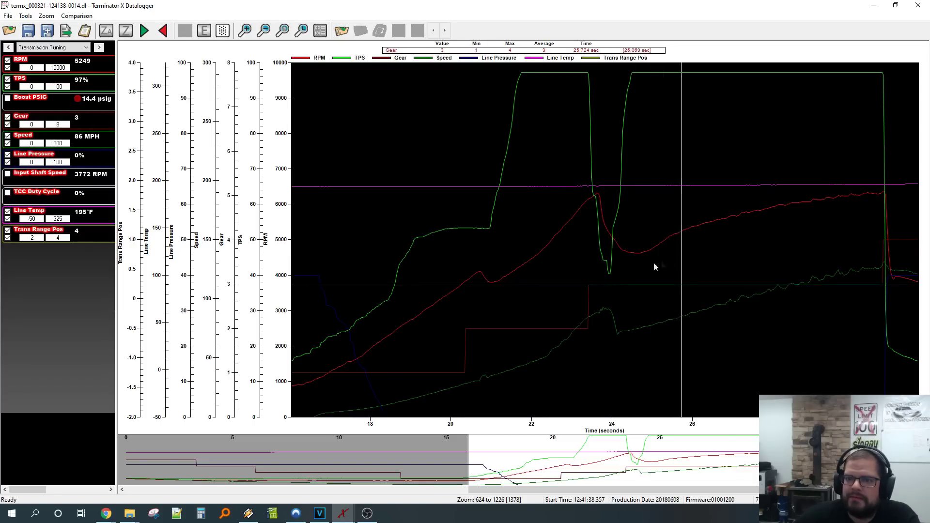
{"action": "left_click", "coordinate": [619, 290]}
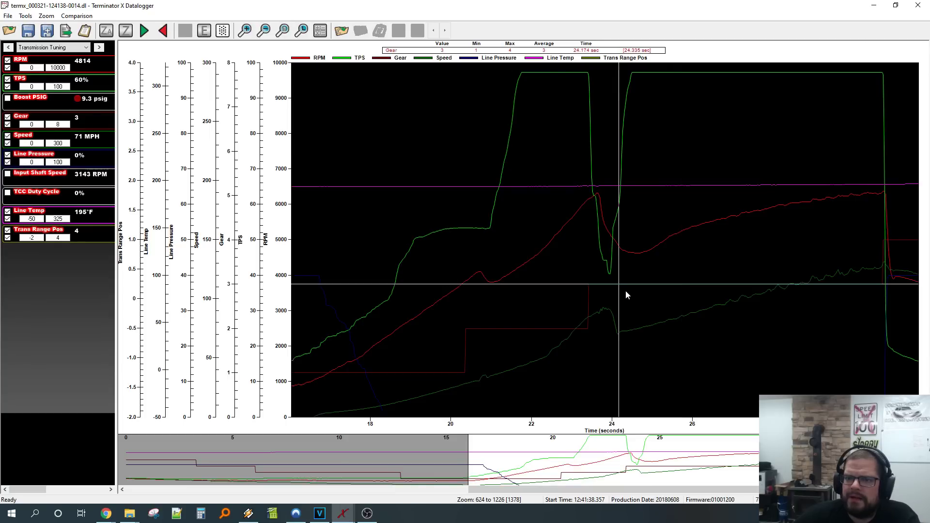
{"action": "left_click", "coordinate": [625, 289]}
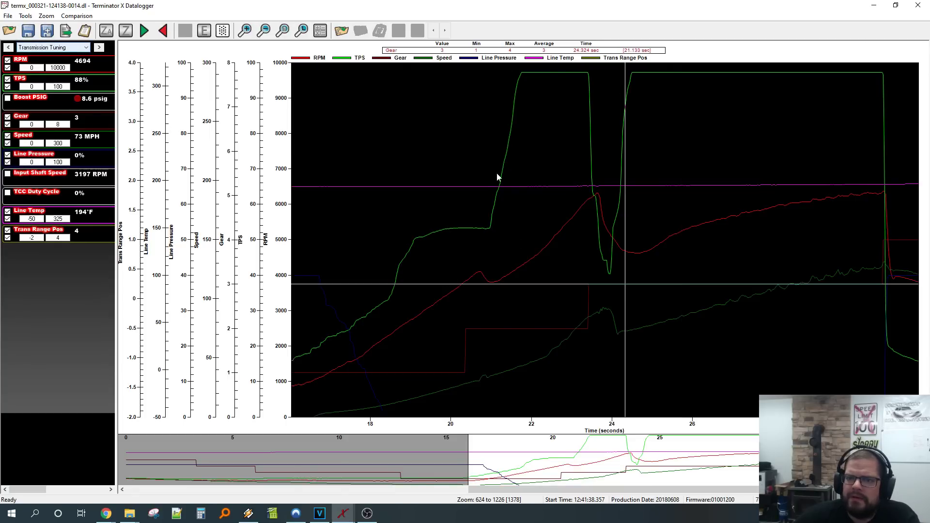
{"action": "left_click", "coordinate": [646, 207]}
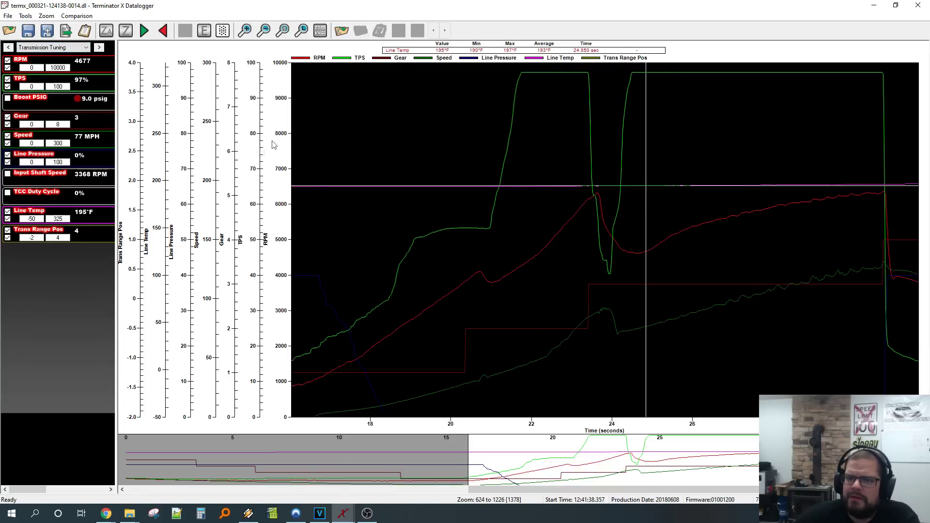
Step: Return to the Boost view and examine BoostByMPH duty cycle, boost and exhaust pressure from about 24.9 to 30.3 seconds
{"action": "left_click", "coordinate": [67, 48]}
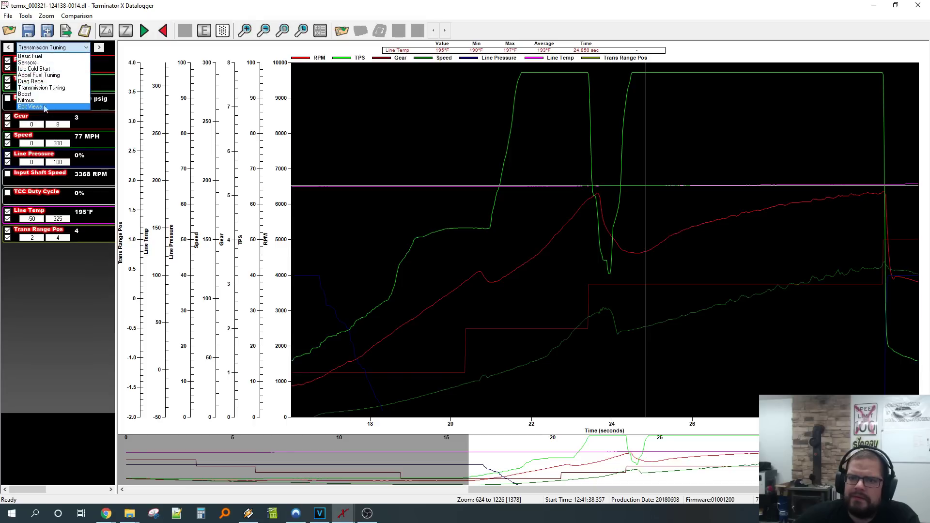
{"action": "left_click", "coordinate": [34, 95]}
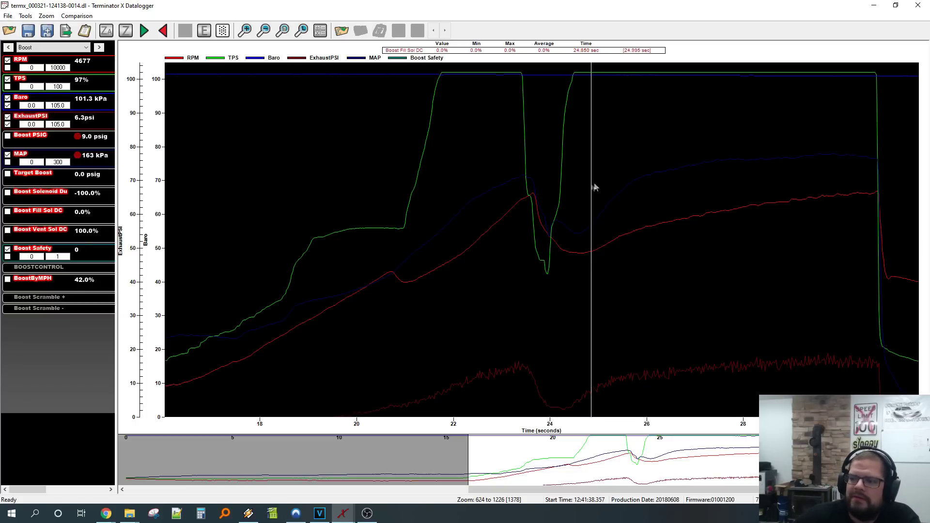
{"action": "left_click", "coordinate": [668, 169]}
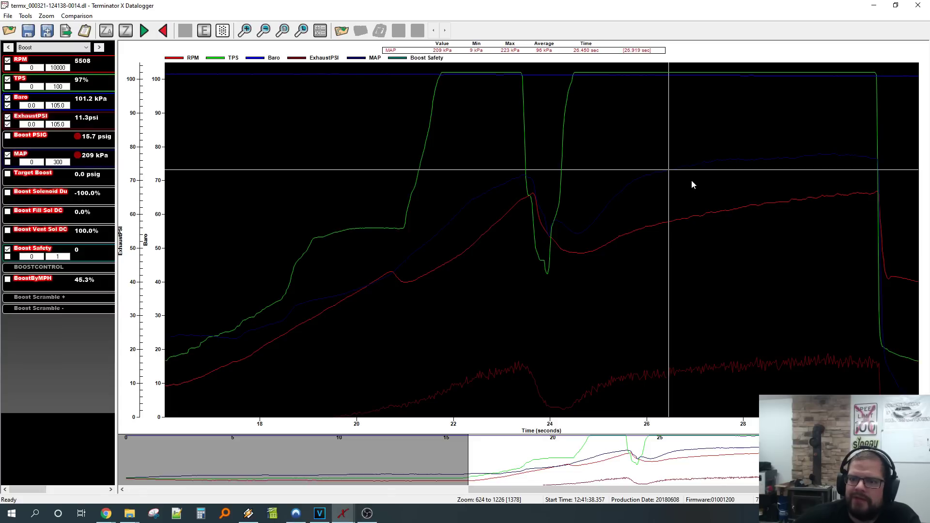
{"action": "mouse_move", "coordinate": [690, 179]}
{"action": "left_mouse_down"}
{"action": "mouse_move", "coordinate": [689, 166]}
{"action": "mouse_move", "coordinate": [753, 144]}
{"action": "mouse_move", "coordinate": [852, 137]}
{"action": "left_mouse_up"}
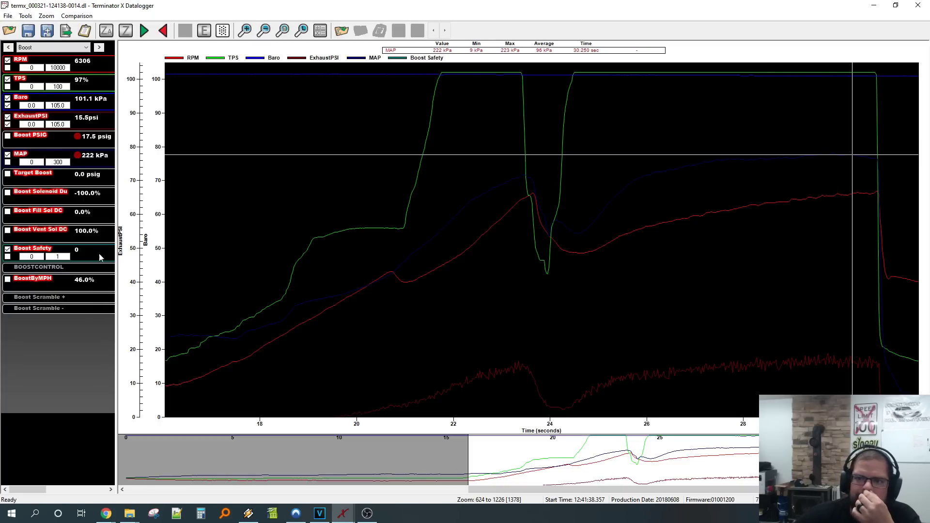
Step: Switch to the Basic Fuel view and examine boost, RPM and AFR at the end of the pull, up to about 30.6 seconds
{"action": "left_click", "coordinate": [73, 49]}
{"action": "left_click", "coordinate": [67, 94]}
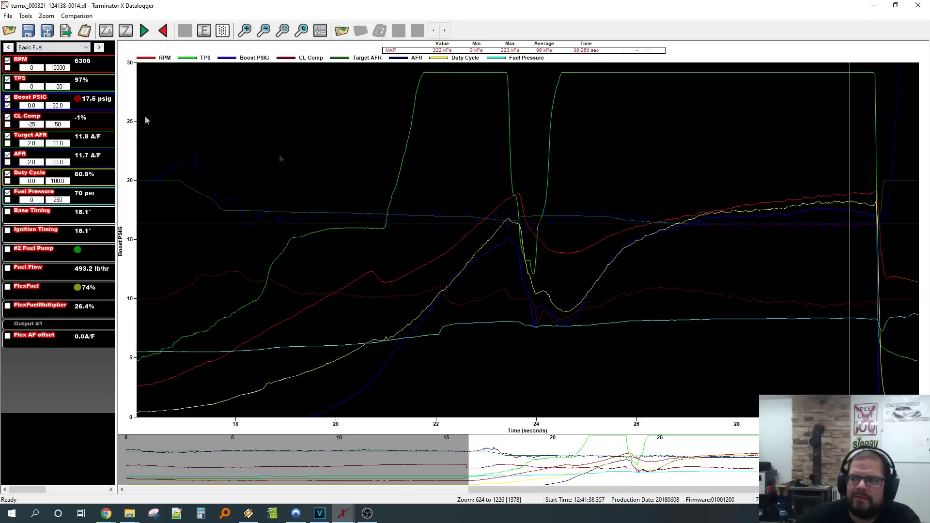
{"action": "left_click", "coordinate": [858, 171]}
{"action": "key", "text": "Right"}
{"action": "key", "text": "Right"}
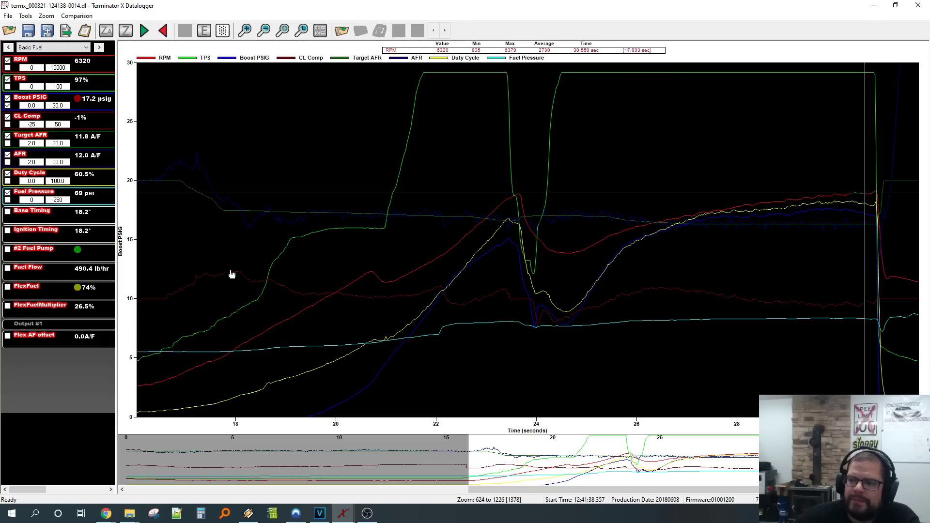
Step: Close the datalogger and show the Advanced 1D Per Gear Table in the tune
{"action": "left_click", "coordinate": [918, 6]}
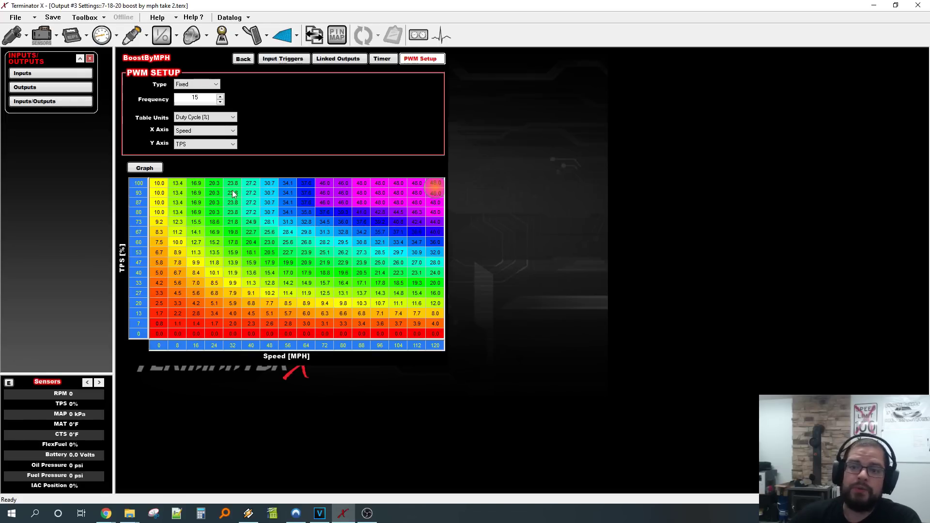
{"action": "left_click", "coordinate": [284, 35]}
{"action": "left_click", "coordinate": [54, 102]}
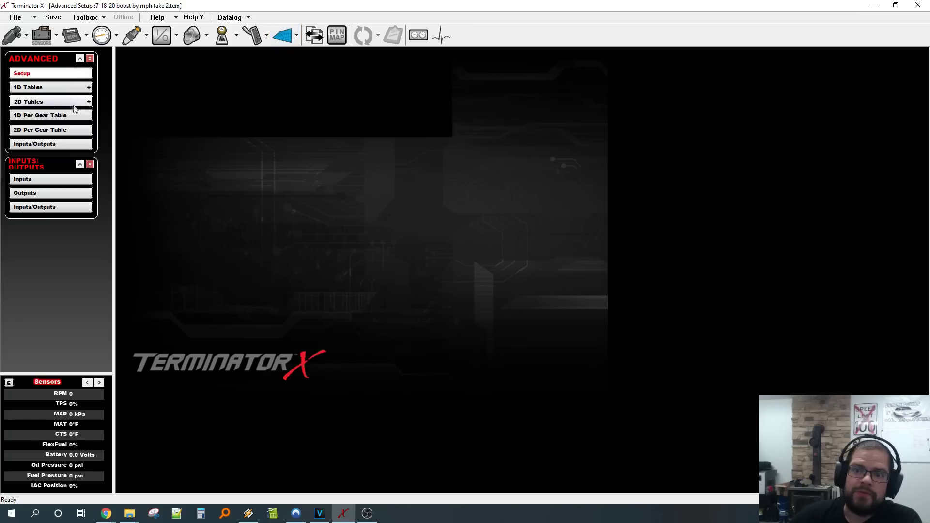
{"action": "left_click", "coordinate": [60, 119]}
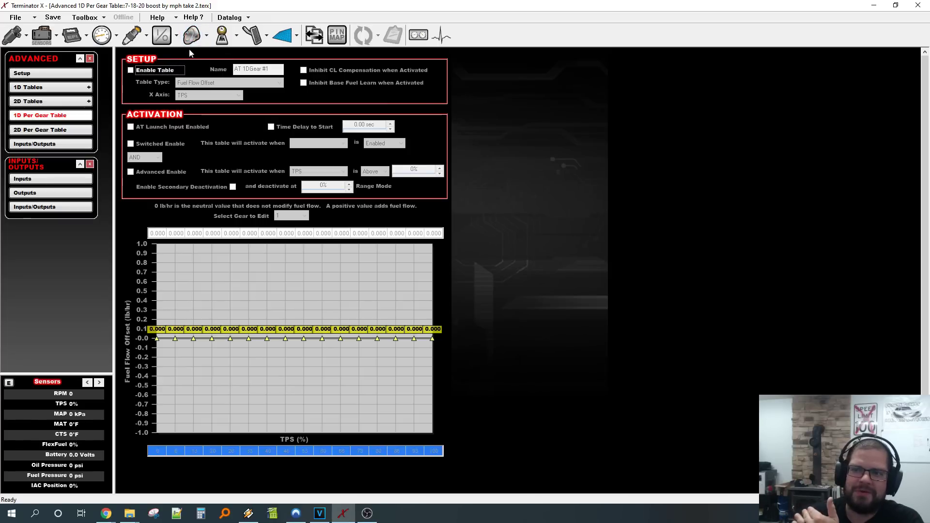
Step: Return to the outputs list and open the PWM Setup of output #3, BoostByMPH
{"action": "left_click", "coordinate": [155, 38]}
{"action": "left_click", "coordinate": [50, 87]}
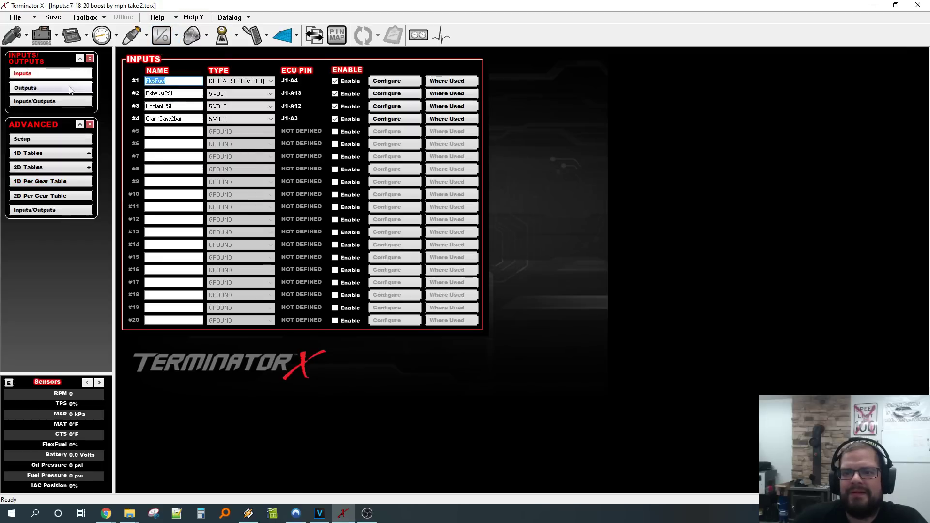
{"action": "left_click", "coordinate": [381, 106]}
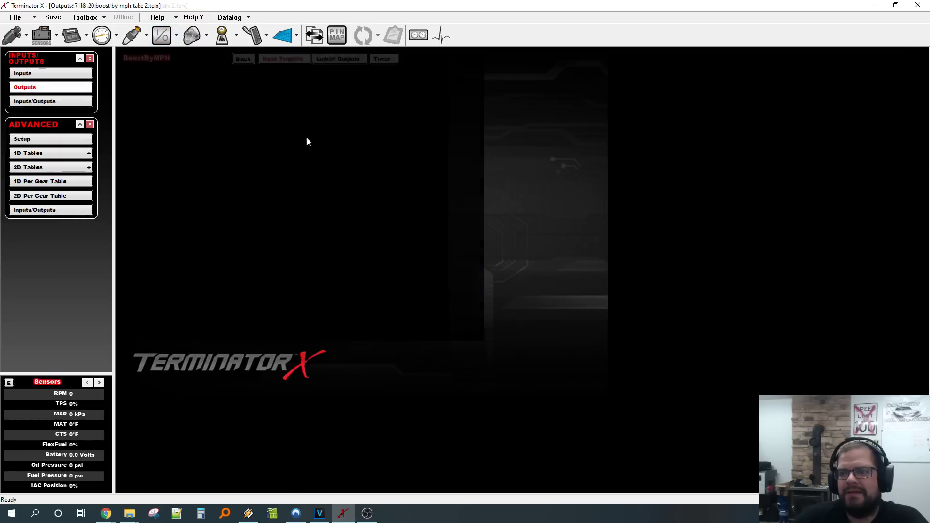
{"action": "left_click", "coordinate": [419, 59]}
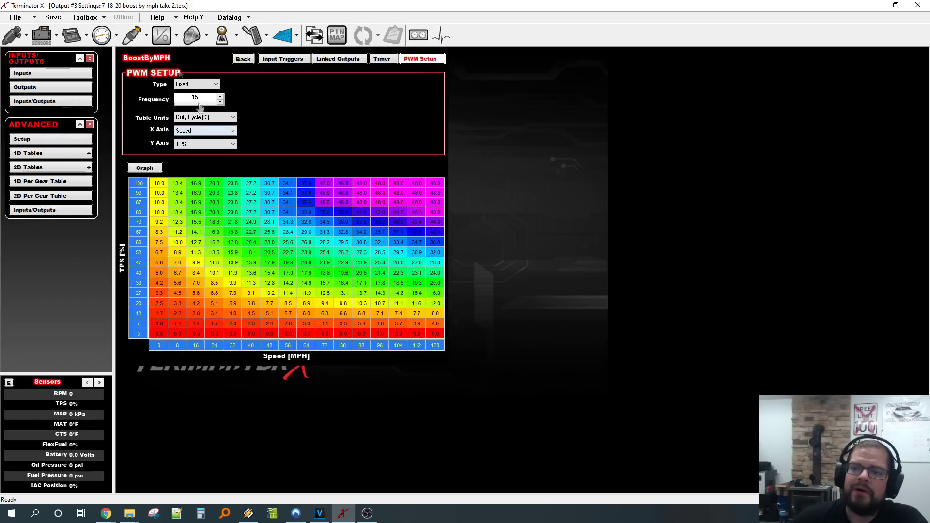
Step: Open the Boost Setup page and review its wastegate type options and the Boost vs Time table without changing anything
{"action": "left_click", "coordinate": [162, 35]}
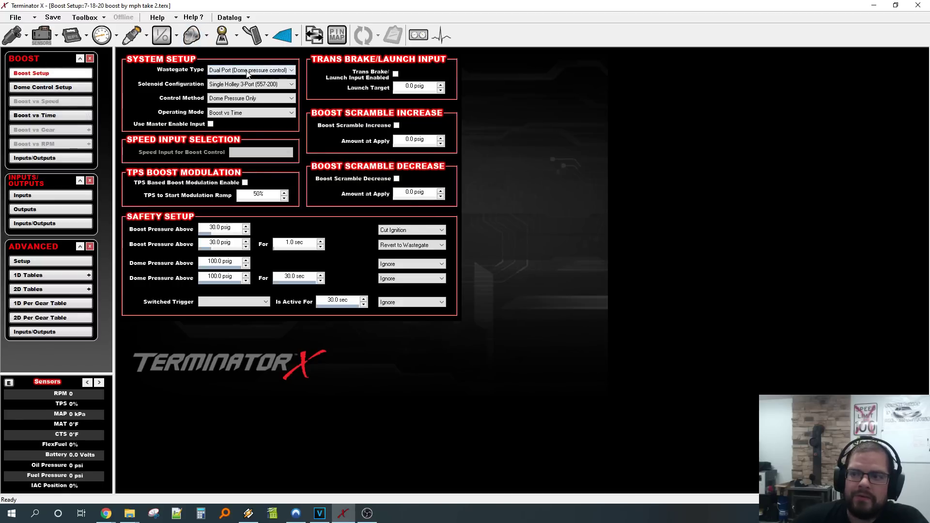
{"action": "left_click", "coordinate": [253, 72]}
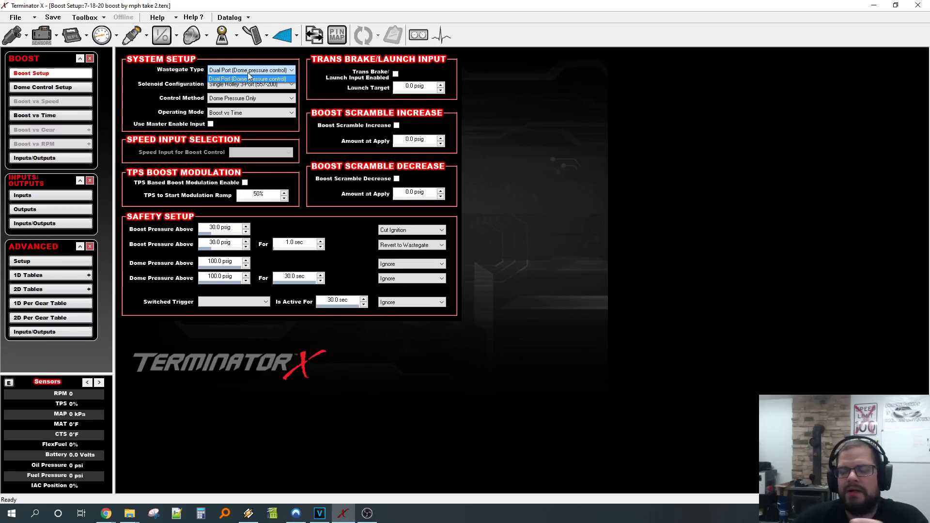
{"action": "left_click", "coordinate": [283, 74]}
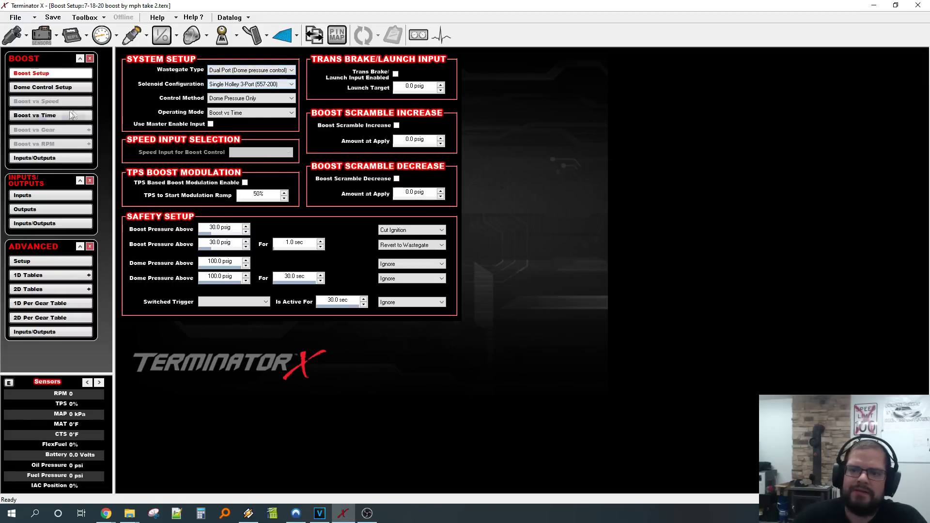
{"action": "left_click", "coordinate": [73, 115]}
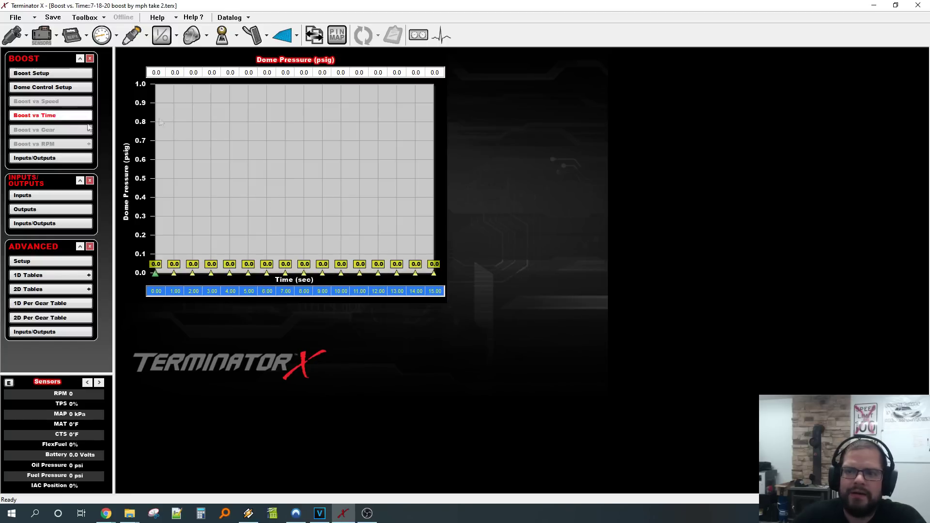
{"action": "left_click", "coordinate": [72, 73]}
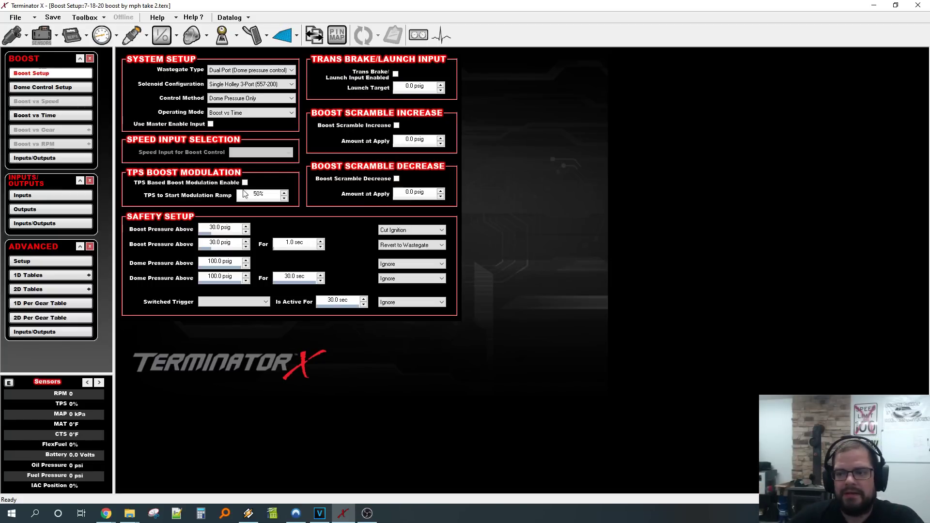
Step: Revisit the outputs list and the BoostByMPH configuration to review its PWM Setup duty cycle table of speed against TPS
{"action": "left_click", "coordinate": [191, 36]}
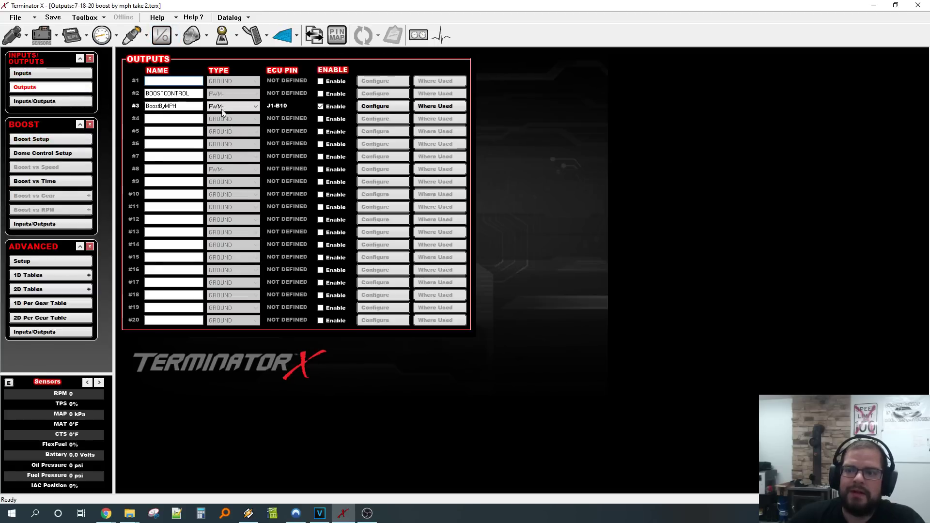
{"action": "left_click", "coordinate": [382, 107]}
{"action": "left_click", "coordinate": [420, 58]}
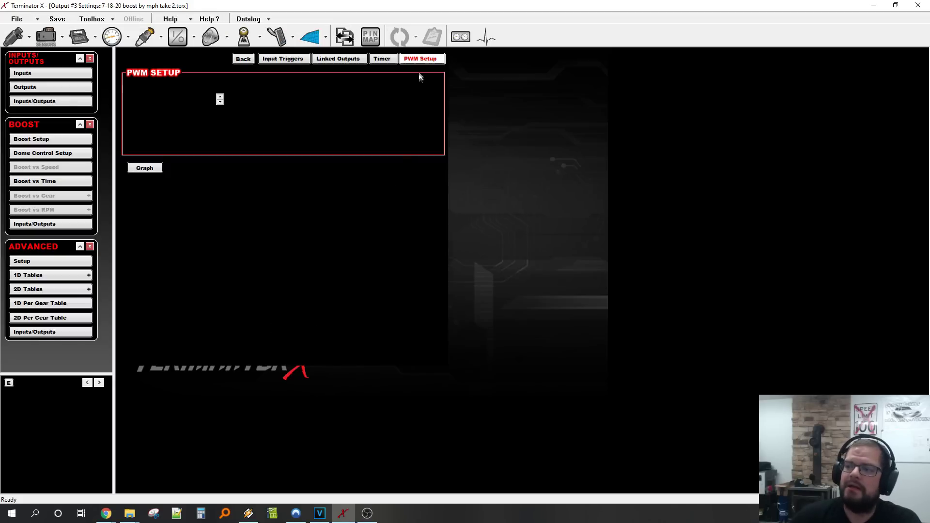
{"action": "left_click", "coordinate": [243, 58]}
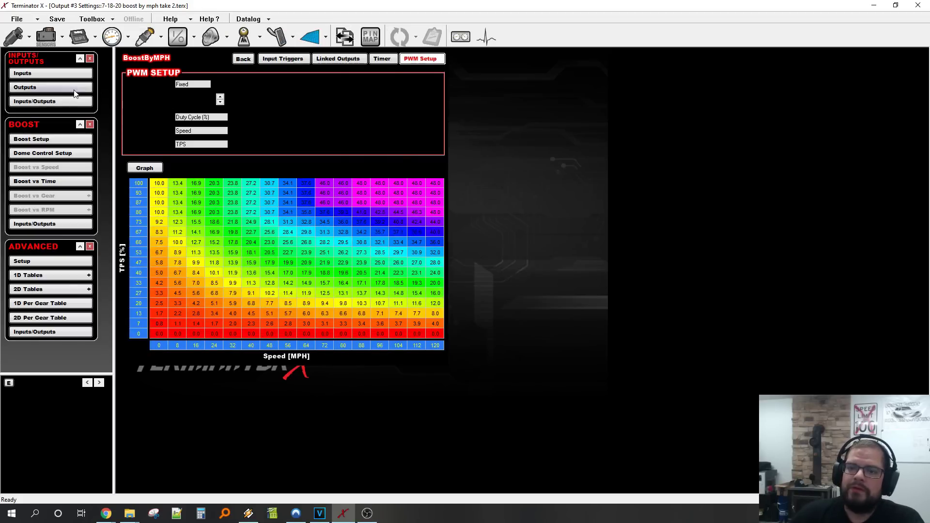
{"action": "left_click", "coordinate": [380, 109]}
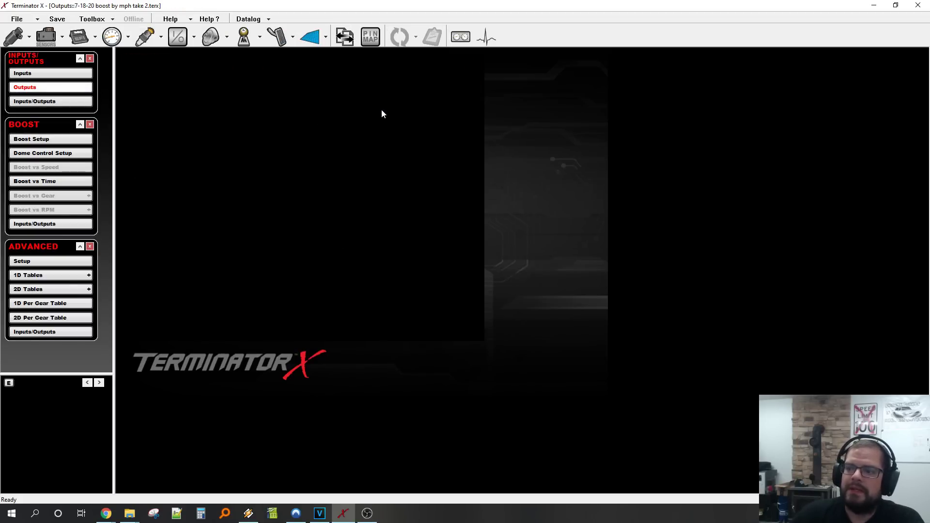
{"action": "left_click", "coordinate": [419, 62]}
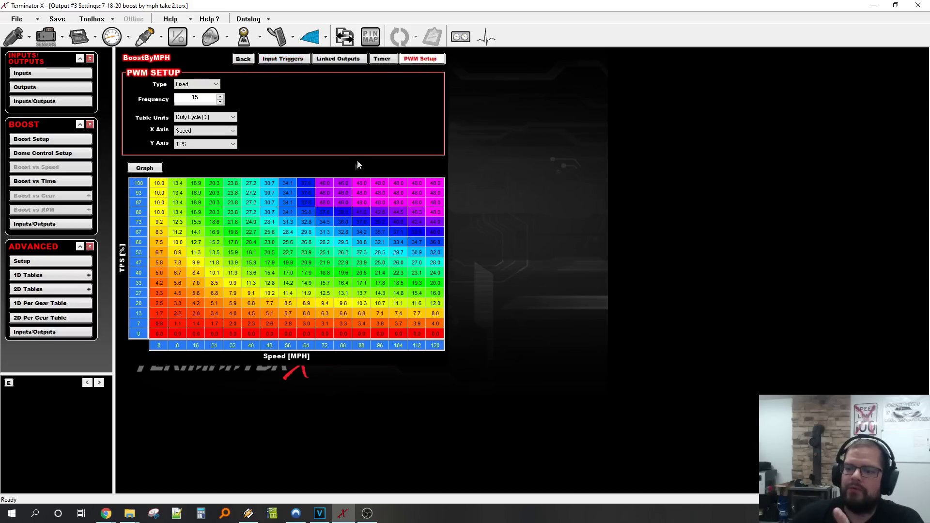